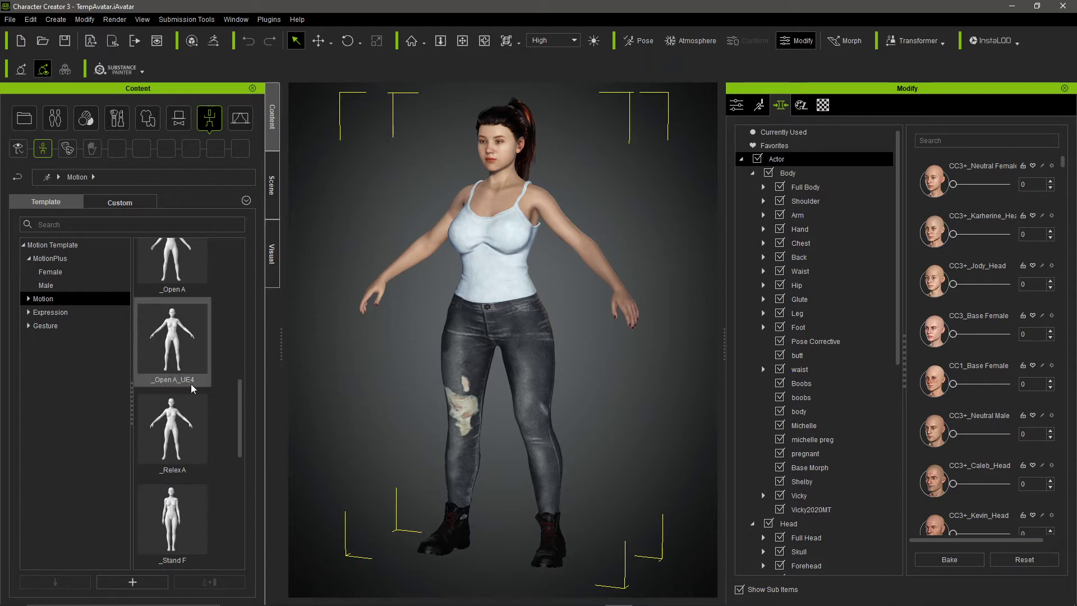
{"action": "left_click_drag", "start_coordinate": [237, 395], "coordinate": [241, 249]}
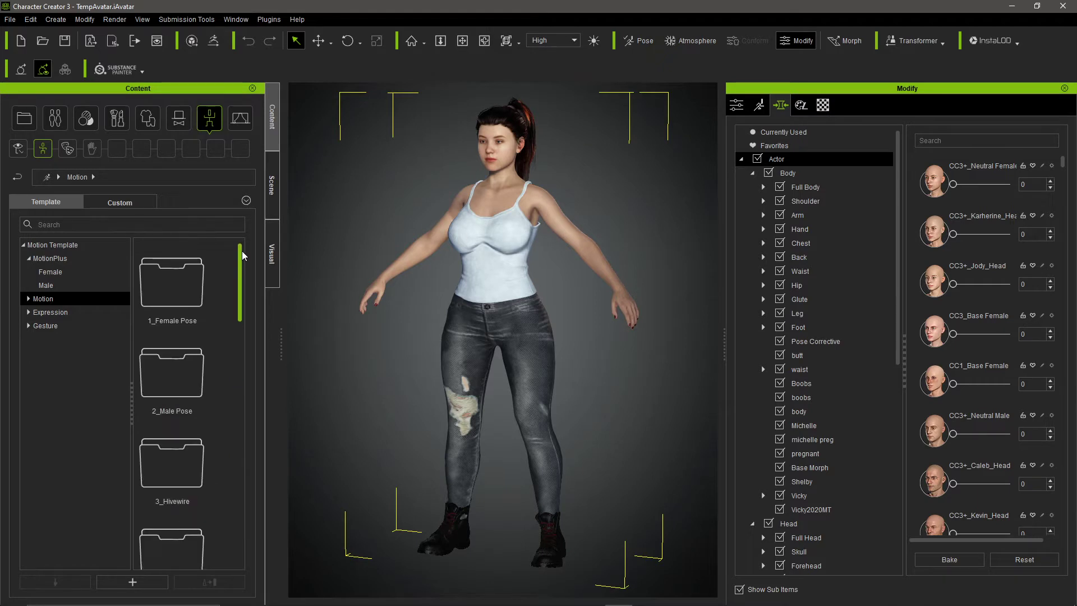
- Browse the Motion template folder and apply the _OpenA_UE4 pose to the character
{"action": "left_click", "coordinate": [25, 118]}
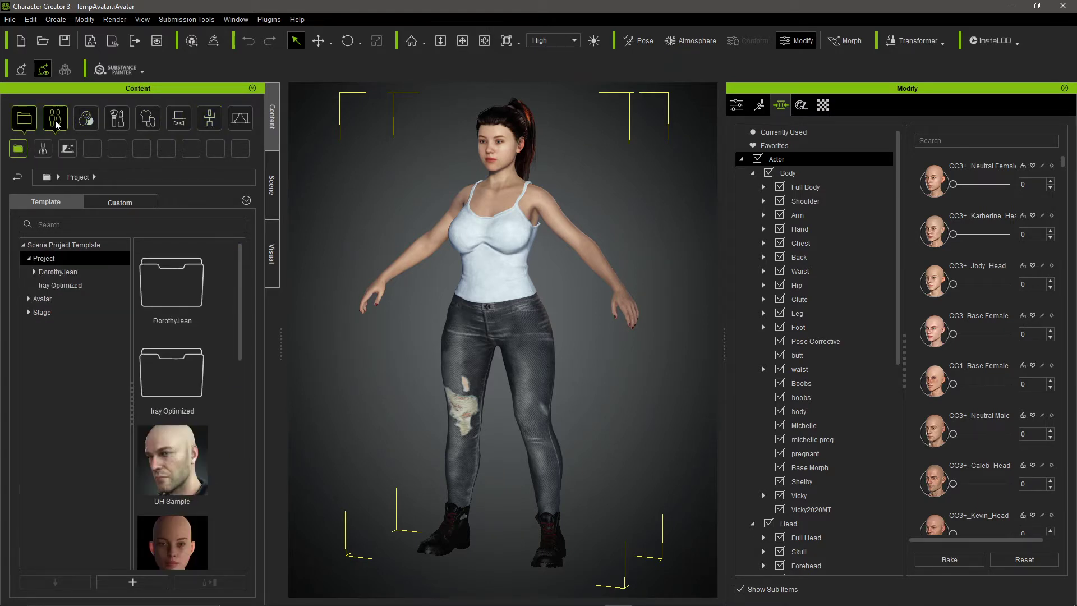
{"action": "left_click", "coordinate": [208, 123]}
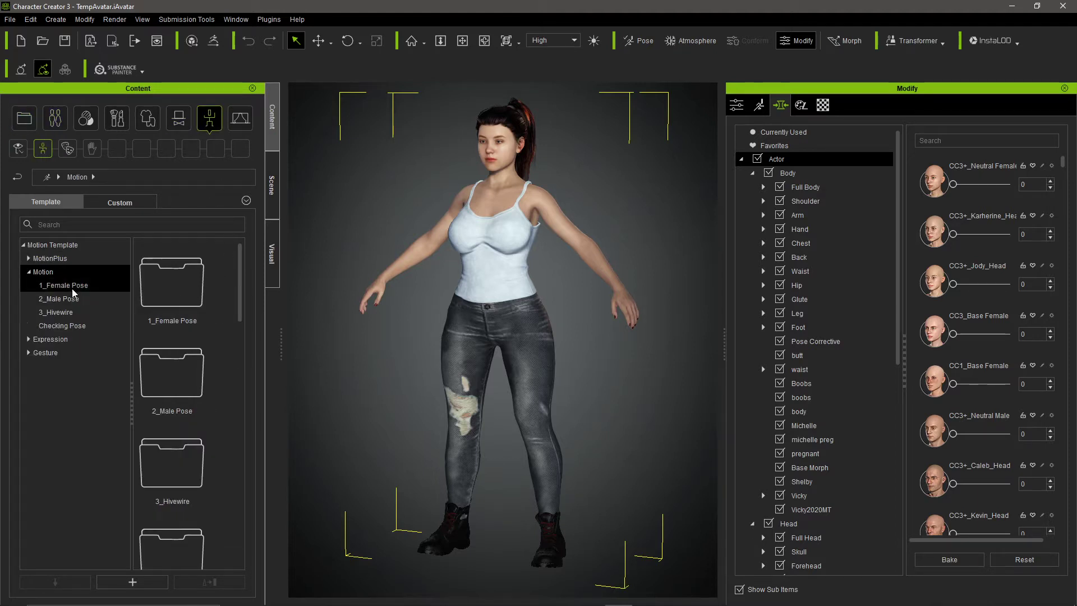
{"action": "left_click", "coordinate": [47, 275]}
{"action": "left_click_drag", "start_coordinate": [244, 289], "coordinate": [236, 411]}
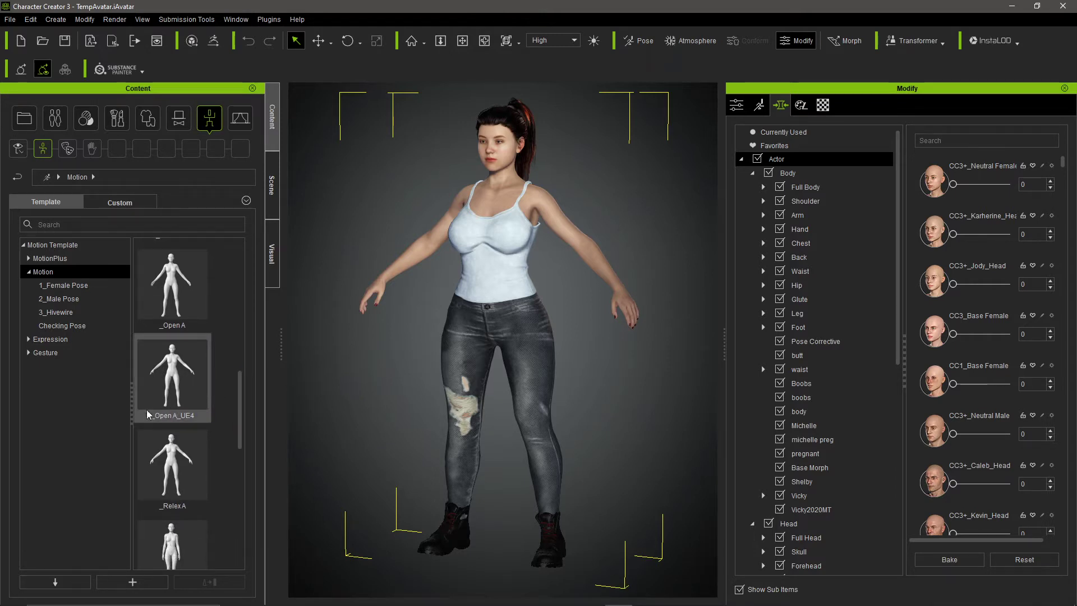
{"action": "double_click", "coordinate": [194, 385]}
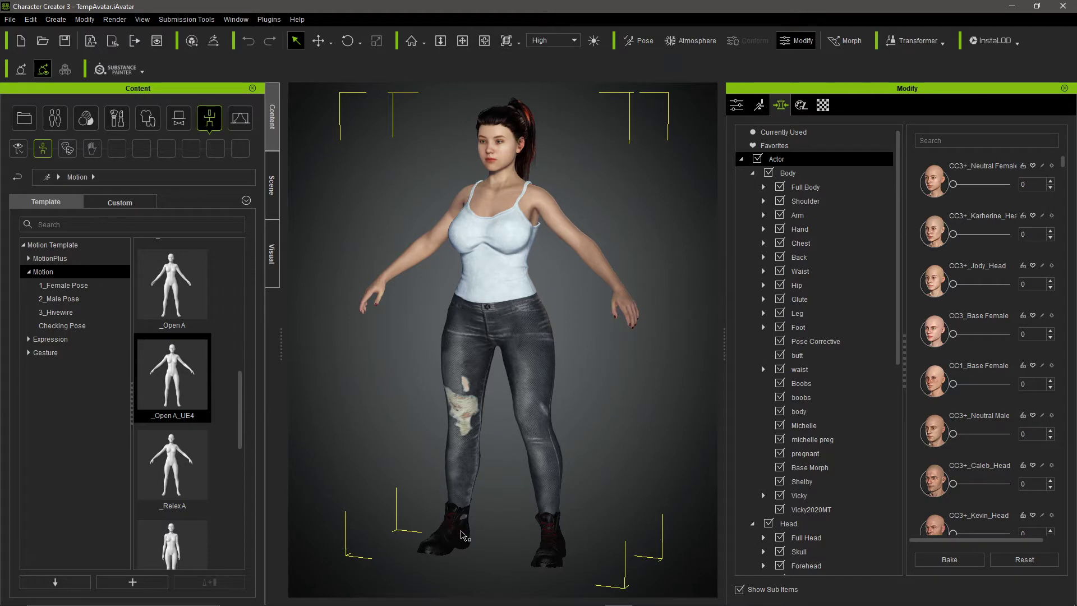
- Select the boots and bring up their Conform settings under Modify
{"action": "left_click", "coordinate": [462, 535]}
{"action": "left_click", "coordinate": [490, 540]}
{"action": "left_click", "coordinate": [758, 104]}
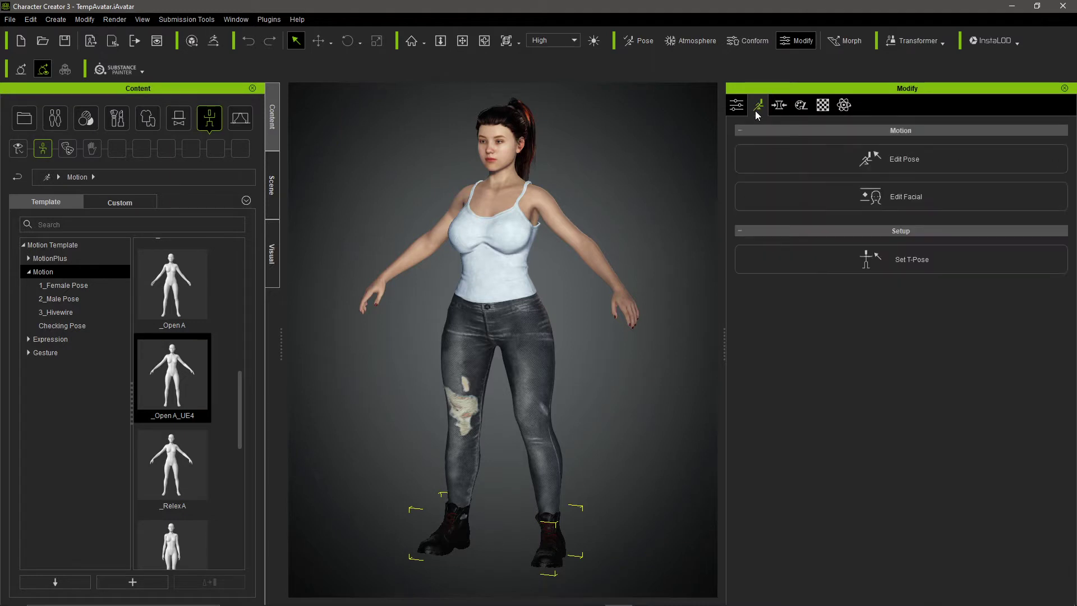
{"action": "left_click", "coordinate": [736, 104]}
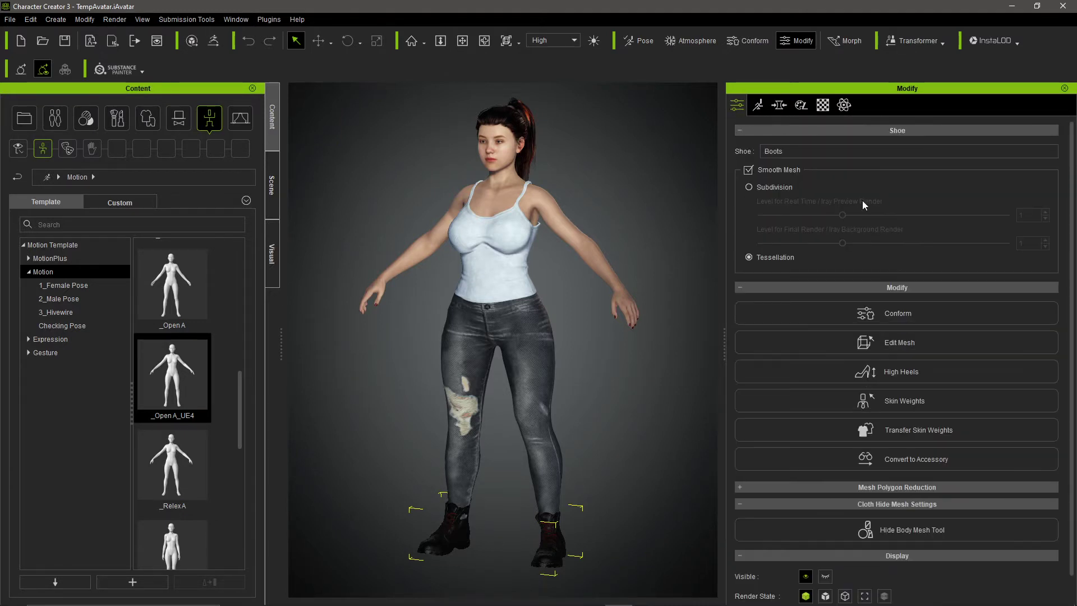
{"action": "left_click", "coordinate": [896, 314]}
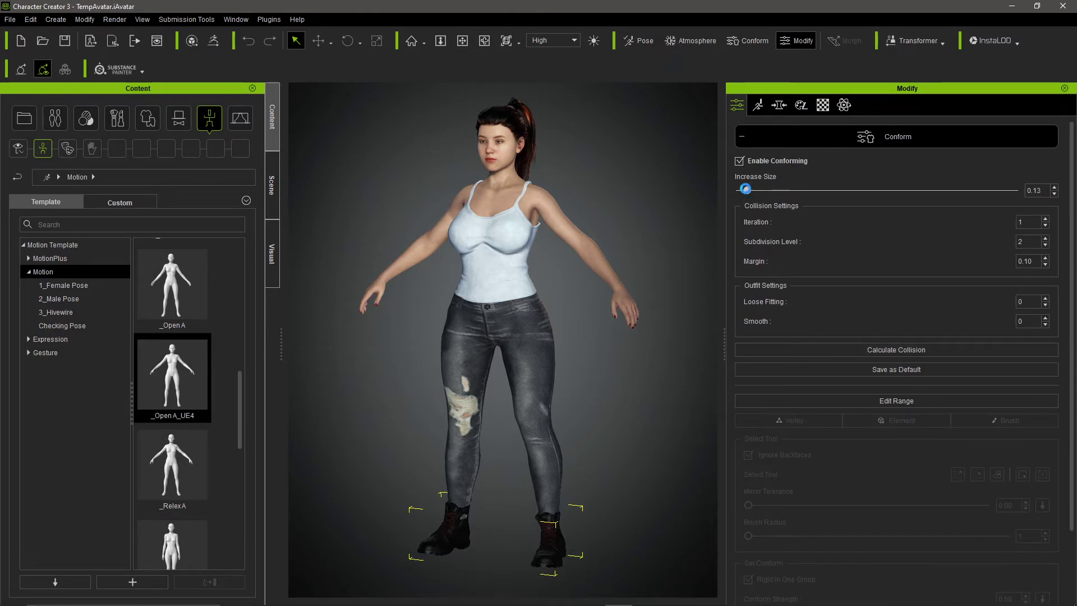
- Adjust the boots' Increase Size, recalculate their collision, then pick the body at the chest
{"action": "left_click_drag", "start_coordinate": [740, 192], "coordinate": [786, 192]}
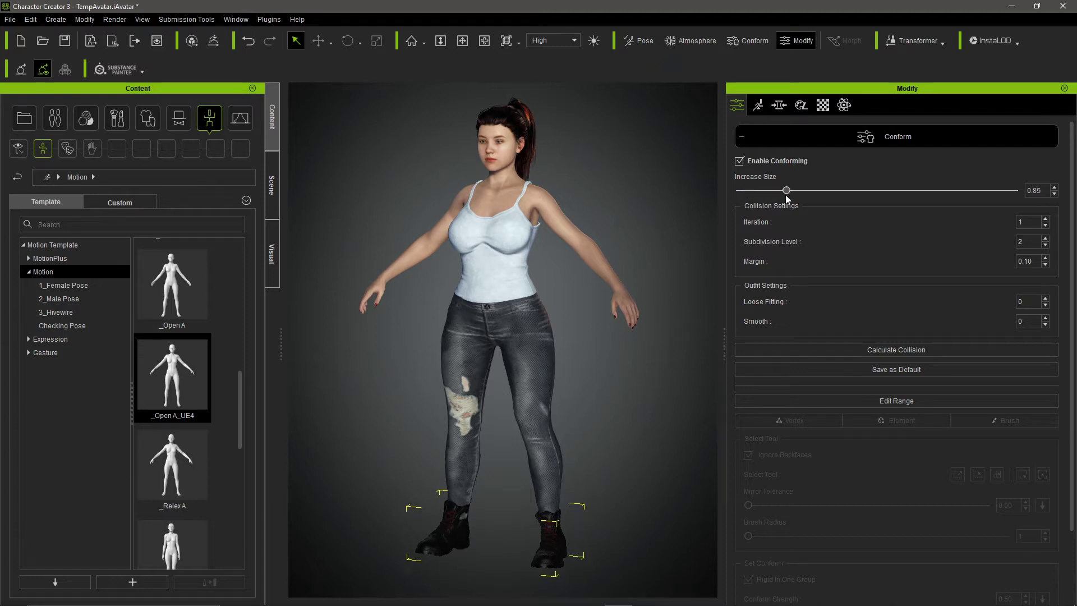
{"action": "mouse_move", "coordinate": [786, 193]}
{"action": "left_mouse_down"}
{"action": "mouse_move", "coordinate": [843, 192]}
{"action": "mouse_move", "coordinate": [740, 193]}
{"action": "left_mouse_up"}
{"action": "left_click", "coordinate": [909, 350]}
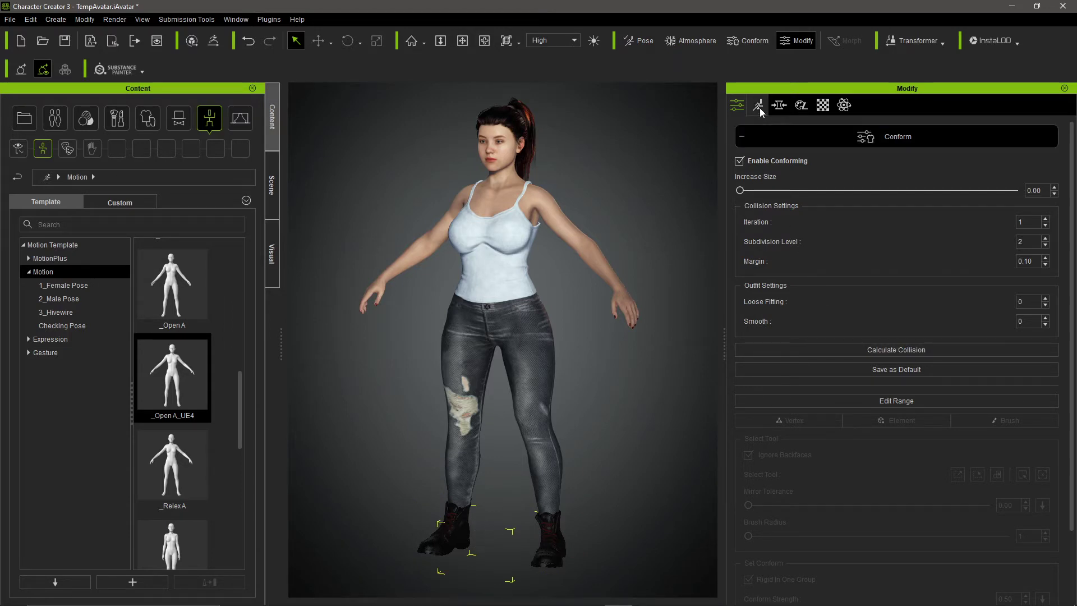
{"action": "left_click", "coordinate": [494, 239]}
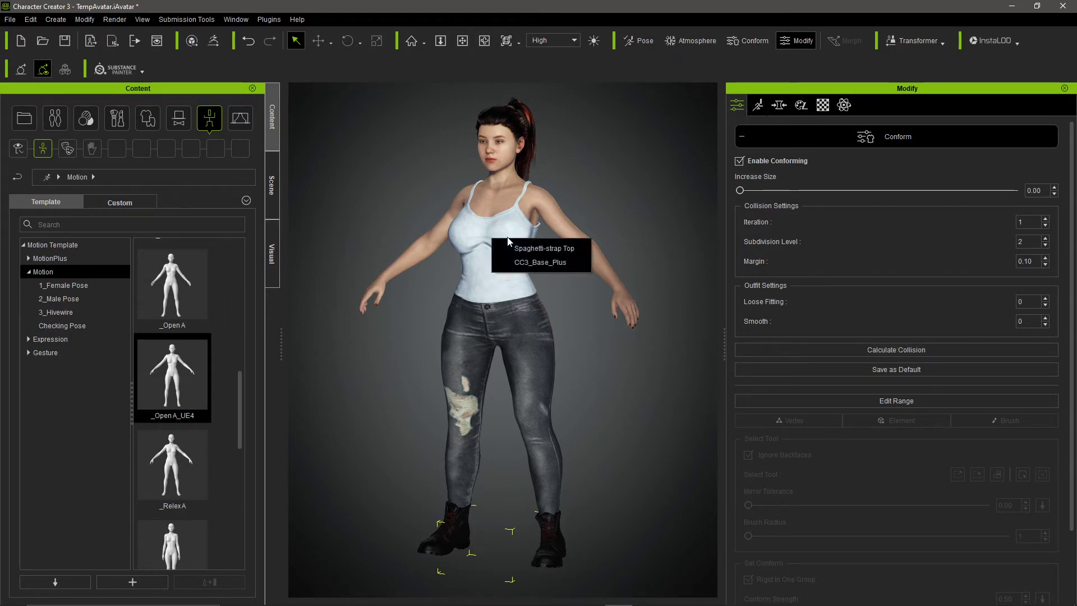
- Select CC3_Base_Plus, show its Chest morph sliders, then go to the File menu
{"action": "left_click", "coordinate": [540, 262]}
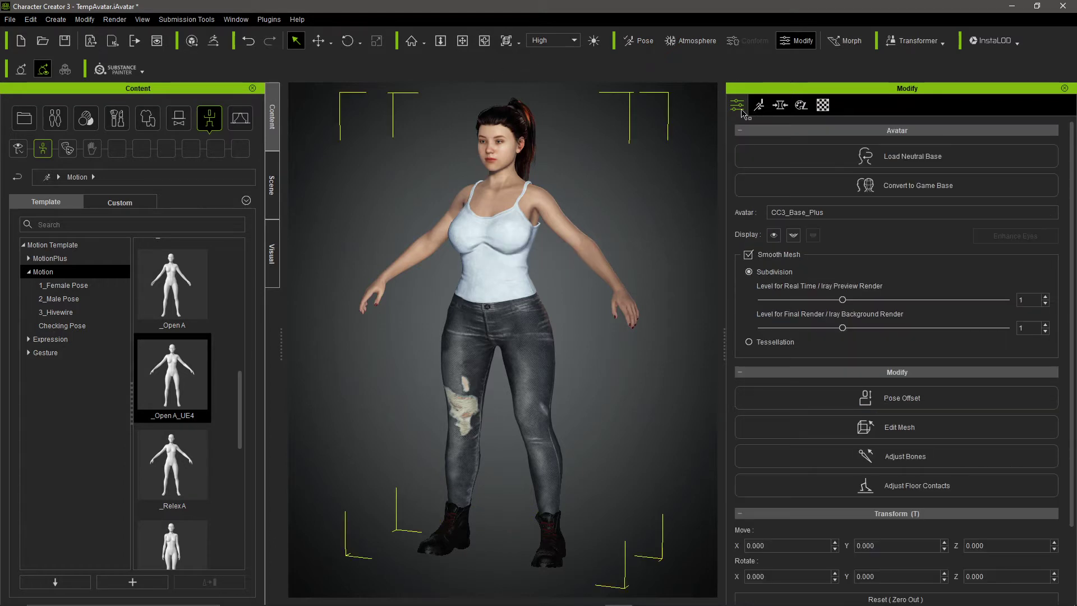
{"action": "left_click", "coordinate": [780, 105]}
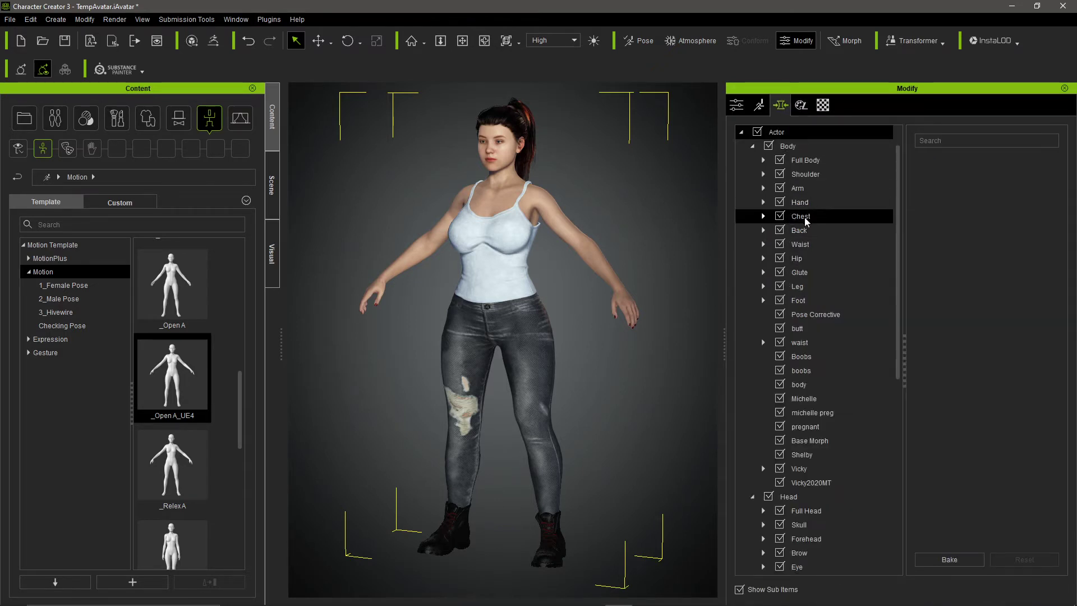
{"action": "left_click", "coordinate": [793, 221]}
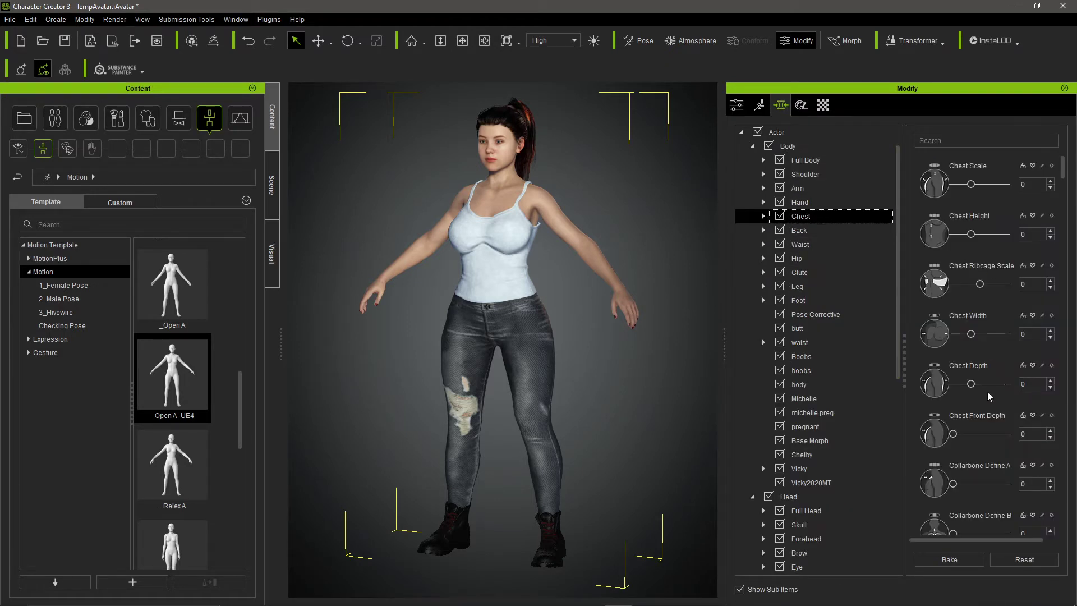
{"action": "scroll", "coordinate": [1001, 448], "scroll_direction": "down", "scroll_amount": 2}
{"action": "scroll", "coordinate": [1001, 448], "scroll_direction": "up", "scroll_amount": 1}
{"action": "left_click", "coordinate": [10, 20]}
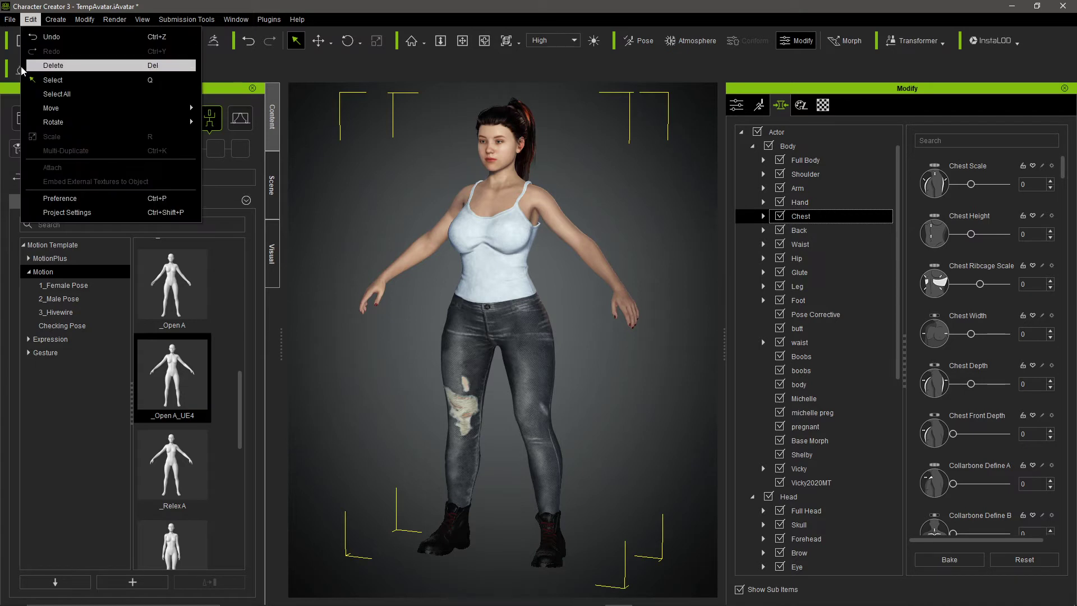
{"action": "mouse_move", "coordinate": [618, 595]}
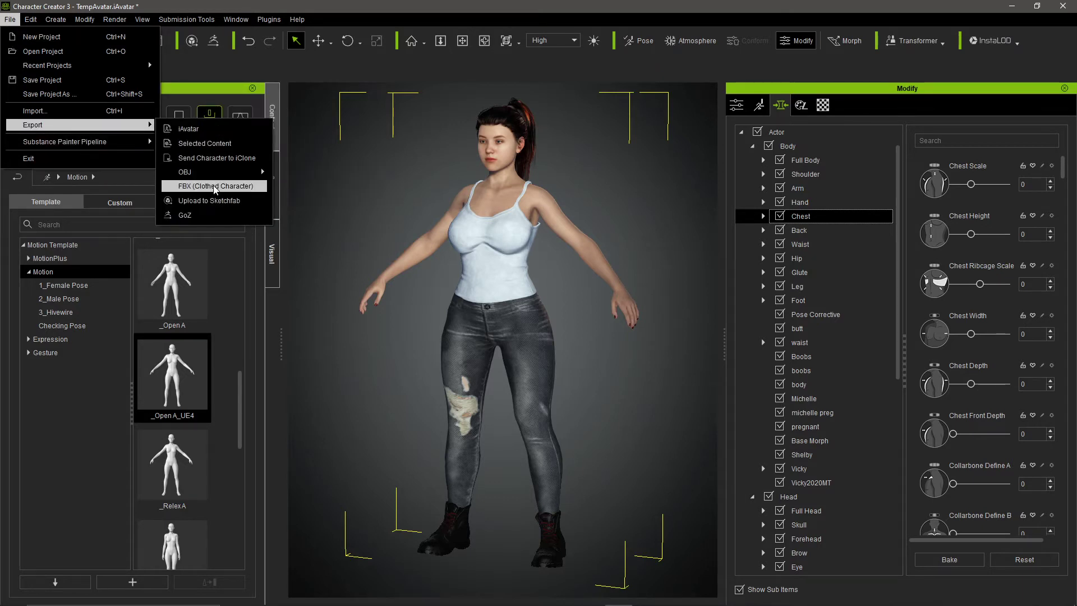
- Check iClone 7, then set Breast Scale A to 100 and Breast Scale B to 52
{"action": "left_click", "coordinate": [1015, 9]}
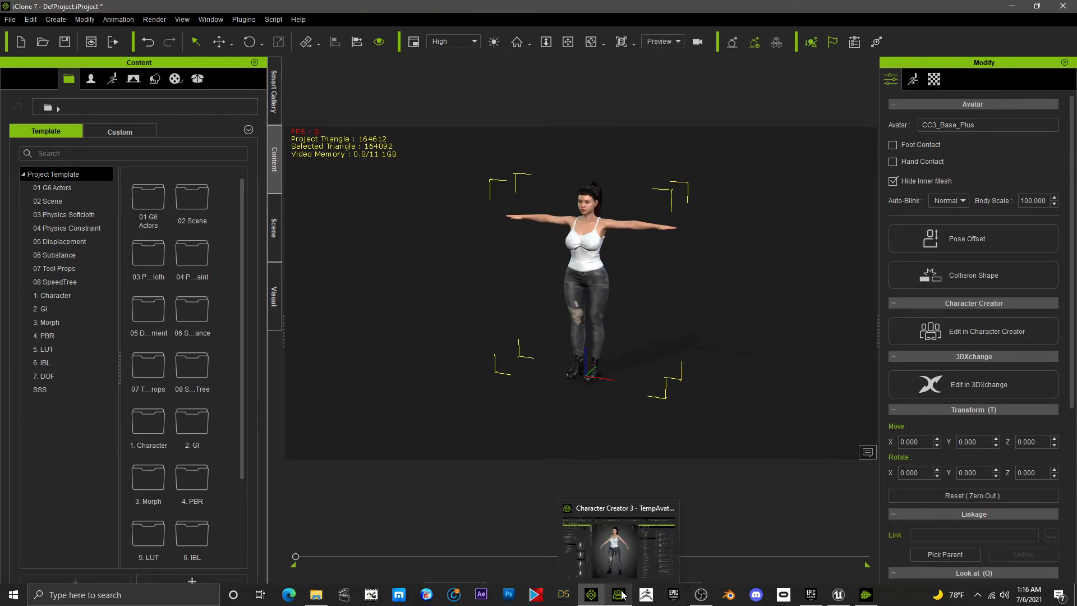
{"action": "left_click", "coordinate": [619, 596]}
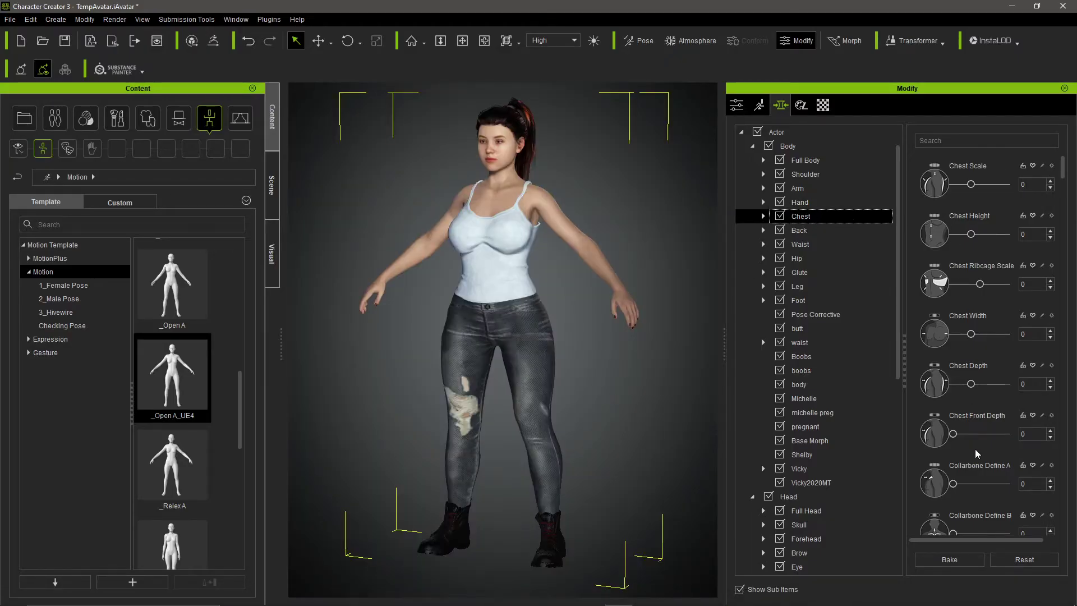
{"action": "scroll", "coordinate": [976, 449], "scroll_direction": "down", "scroll_amount": 3}
{"action": "scroll", "coordinate": [975, 448], "scroll_direction": "down", "scroll_amount": 2}
{"action": "scroll", "coordinate": [975, 450], "scroll_direction": "down", "scroll_amount": 3}
{"action": "left_click", "coordinate": [954, 356]}
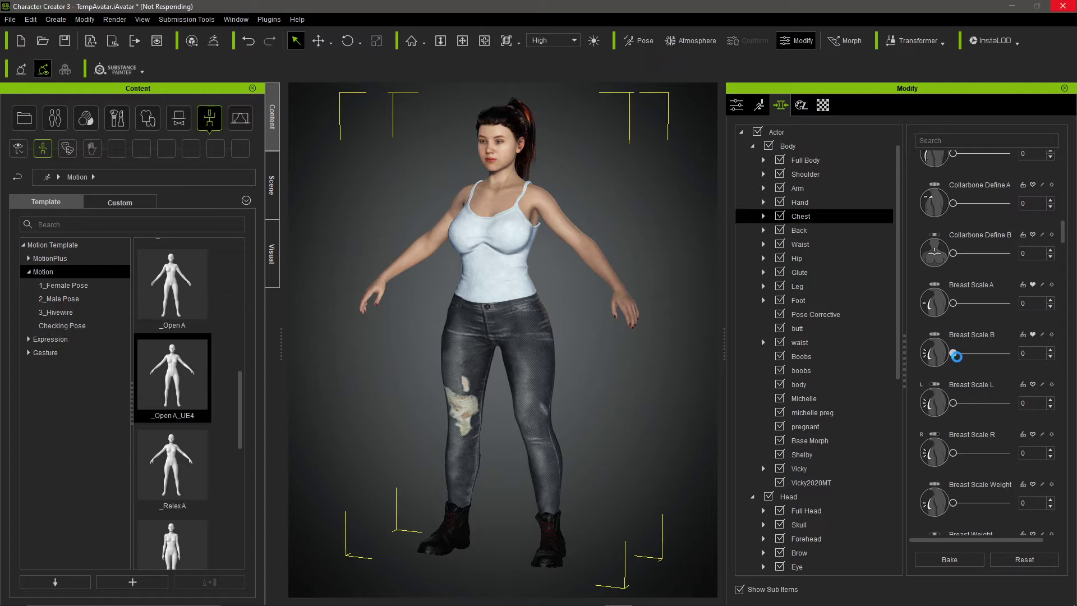
{"action": "left_click_drag", "start_coordinate": [953, 354], "coordinate": [972, 355]}
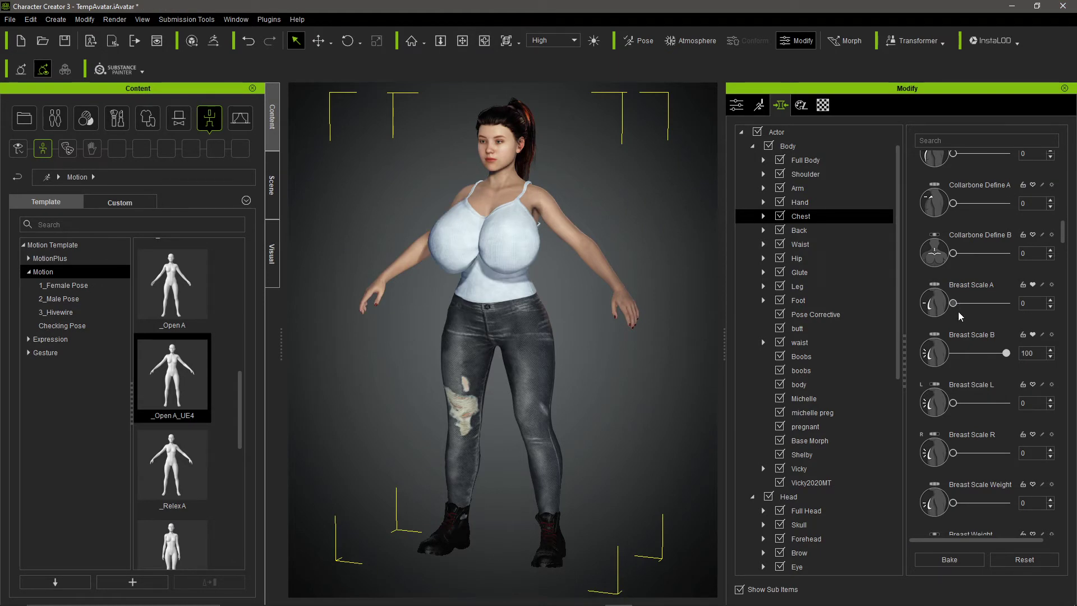
{"action": "left_click_drag", "start_coordinate": [988, 305], "coordinate": [1012, 307]}
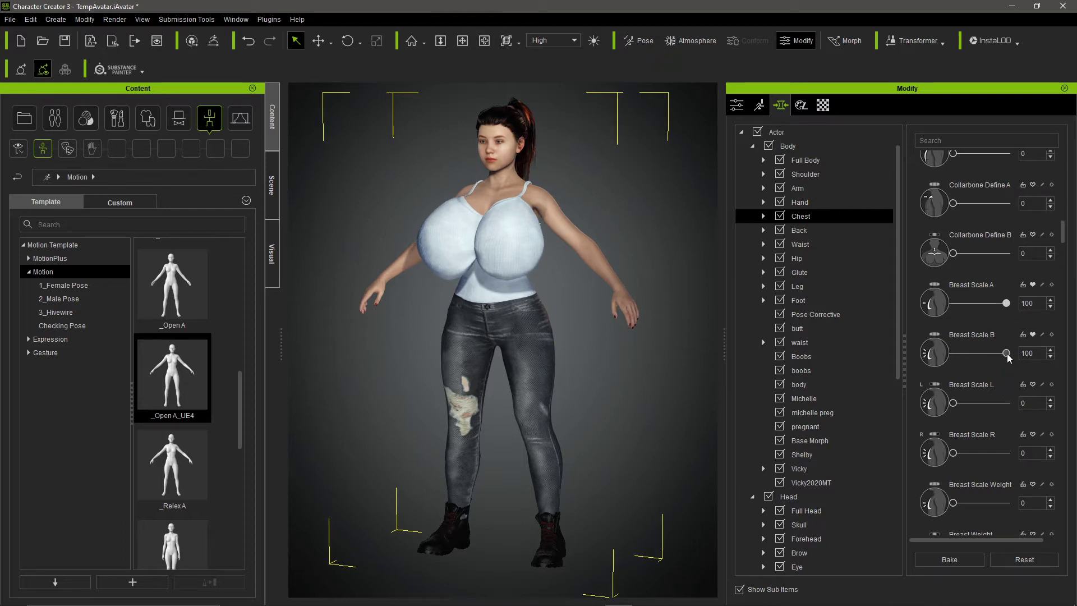
{"action": "left_click_drag", "start_coordinate": [1006, 355], "coordinate": [980, 356]}
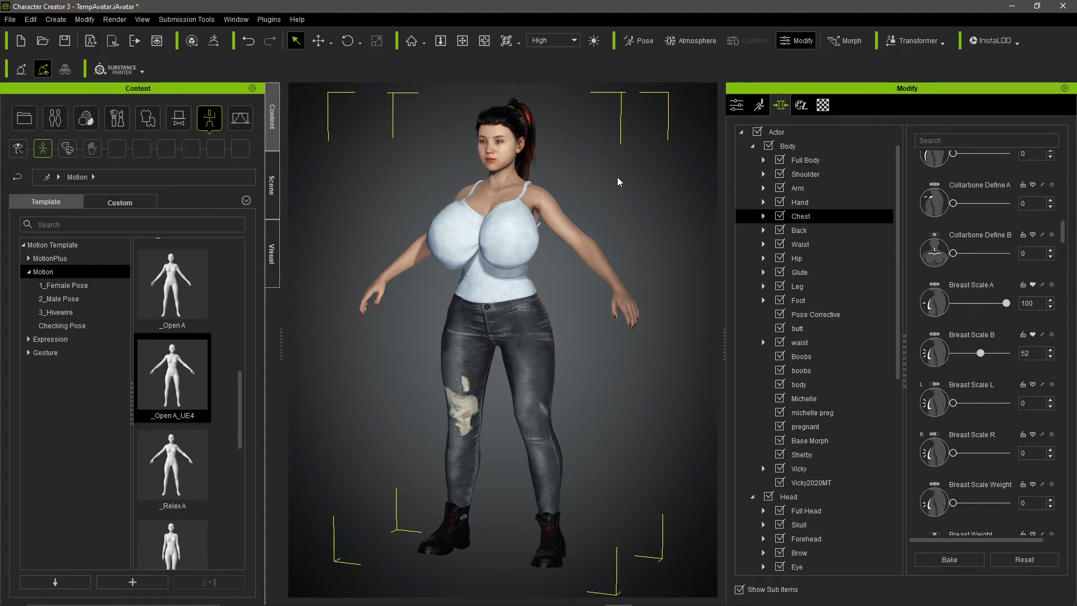
{"action": "left_click", "coordinate": [10, 20]}
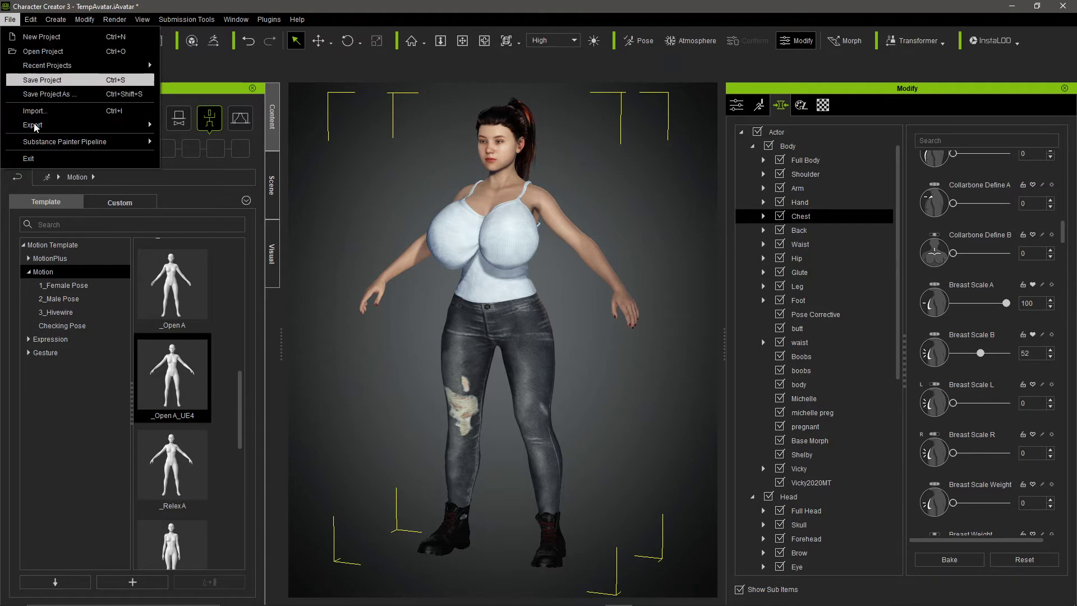
{"action": "mouse_move", "coordinate": [33, 125]}
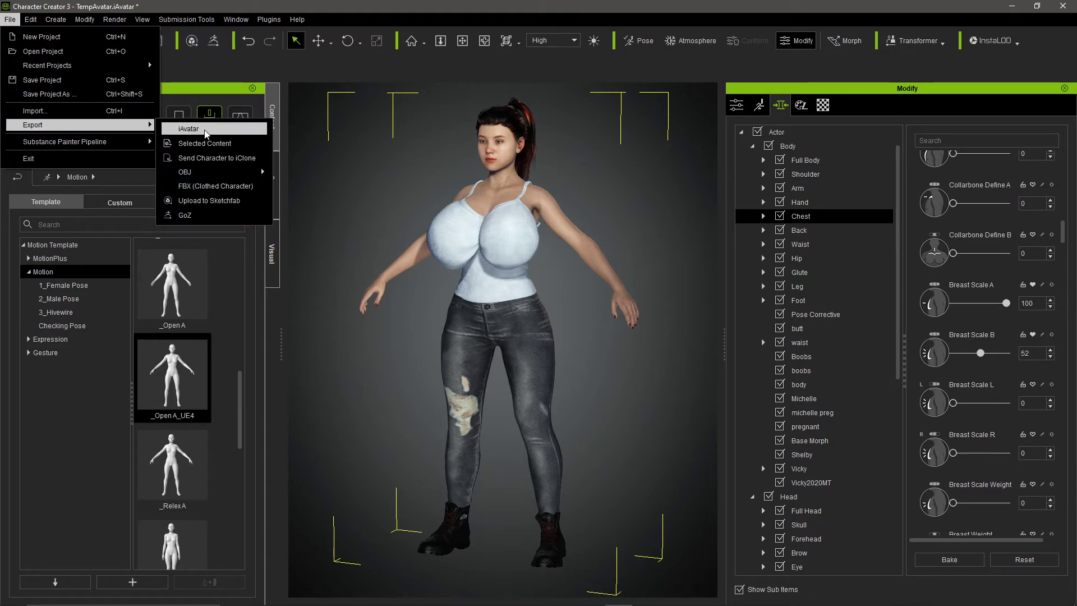
{"action": "left_click", "coordinate": [206, 132]}
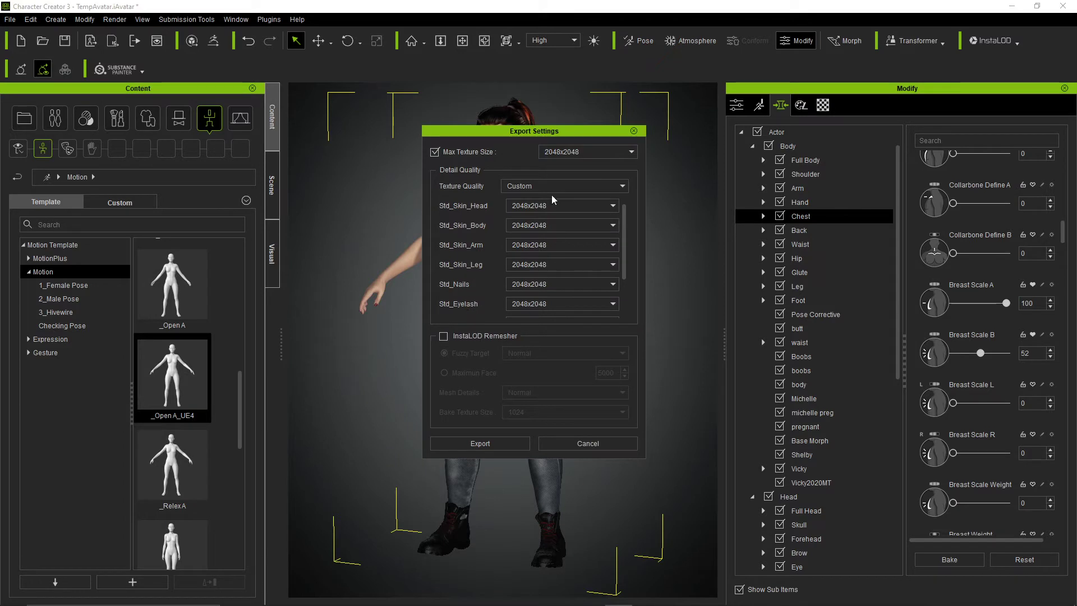
{"action": "left_click", "coordinate": [501, 446]}
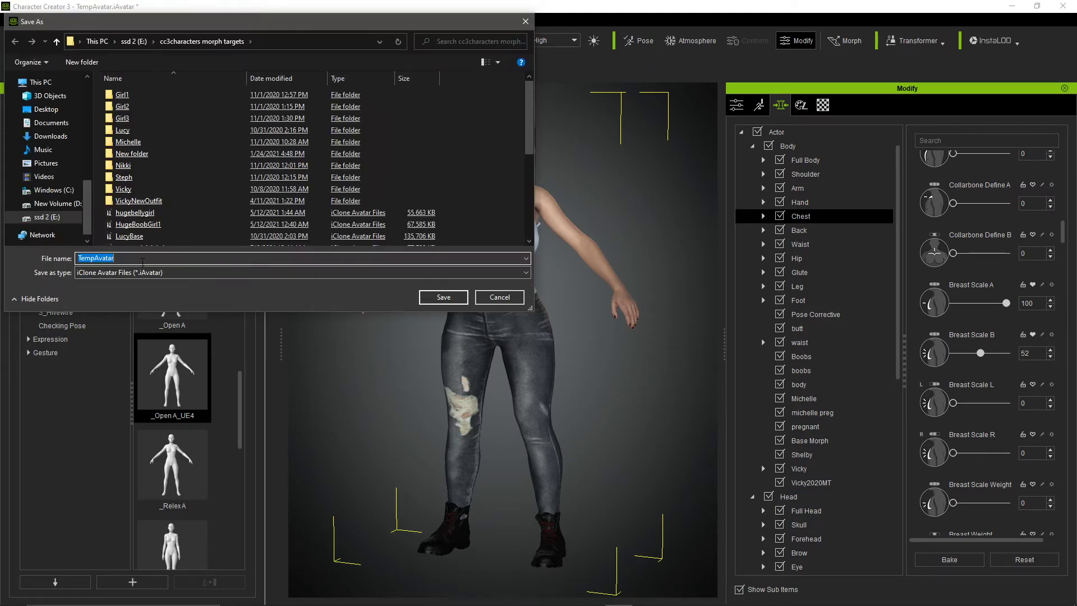
{"action": "left_click", "coordinate": [500, 297]}
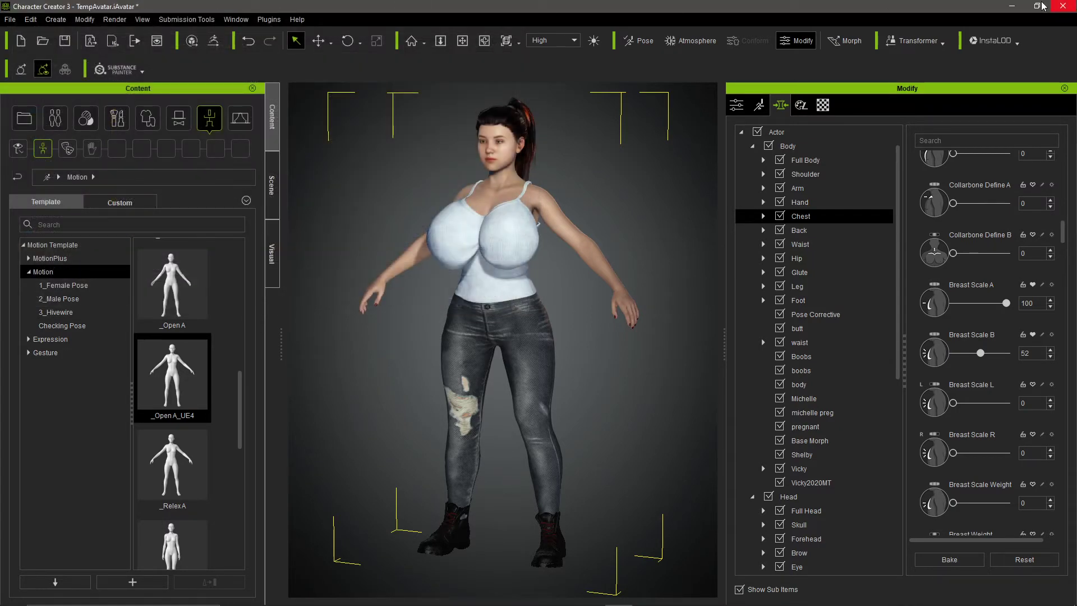
- Return to iClone 7 and launch Morph Creator from the Motion tab for the character
{"action": "left_click", "coordinate": [1013, 8]}
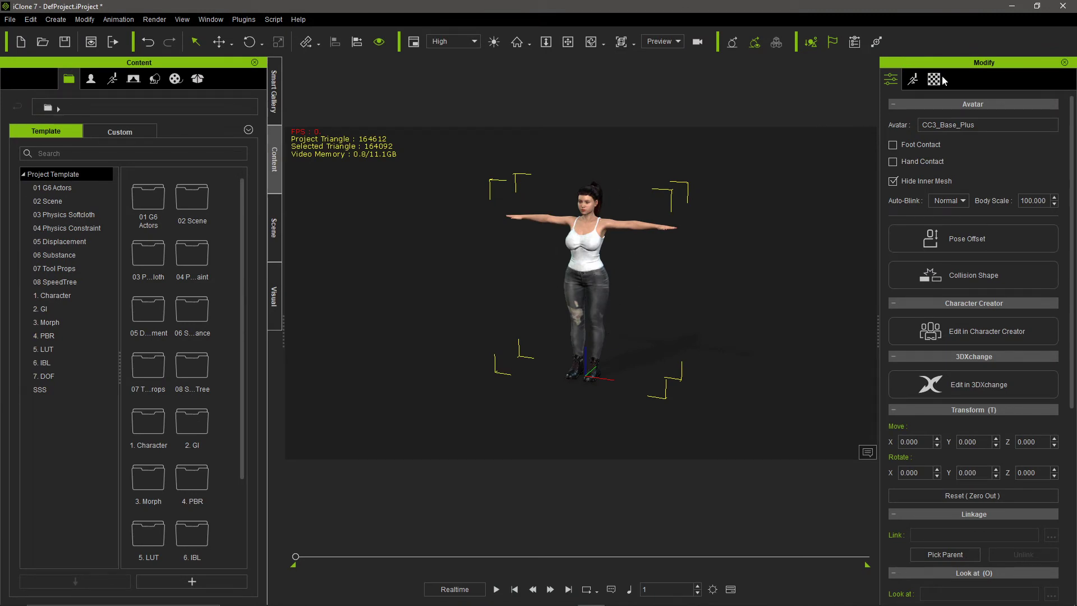
{"action": "left_click", "coordinate": [914, 80]}
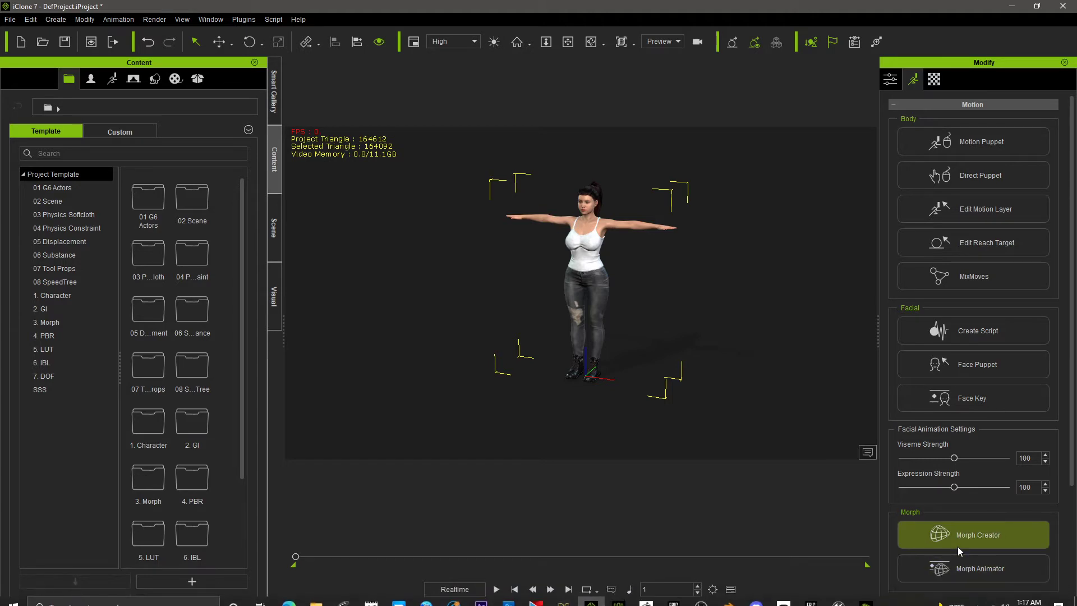
{"action": "mouse_move", "coordinate": [866, 603]}
{"action": "left_click", "coordinate": [865, 596]}
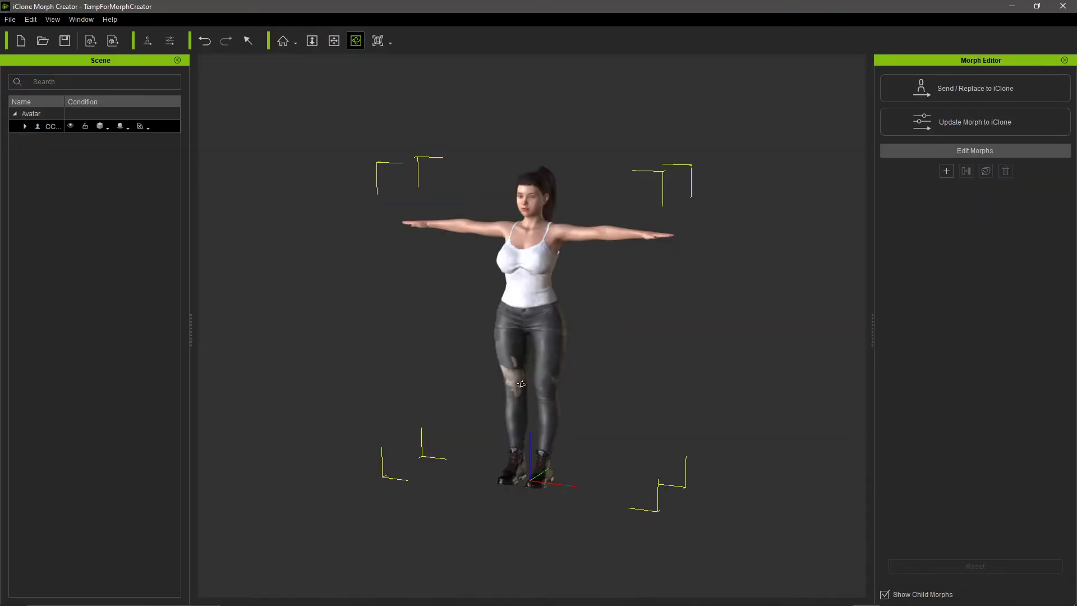
- Create a new morph from VickyHugeRoundBoobs.iAvatar for the body and the top
{"action": "left_click", "coordinate": [945, 172]}
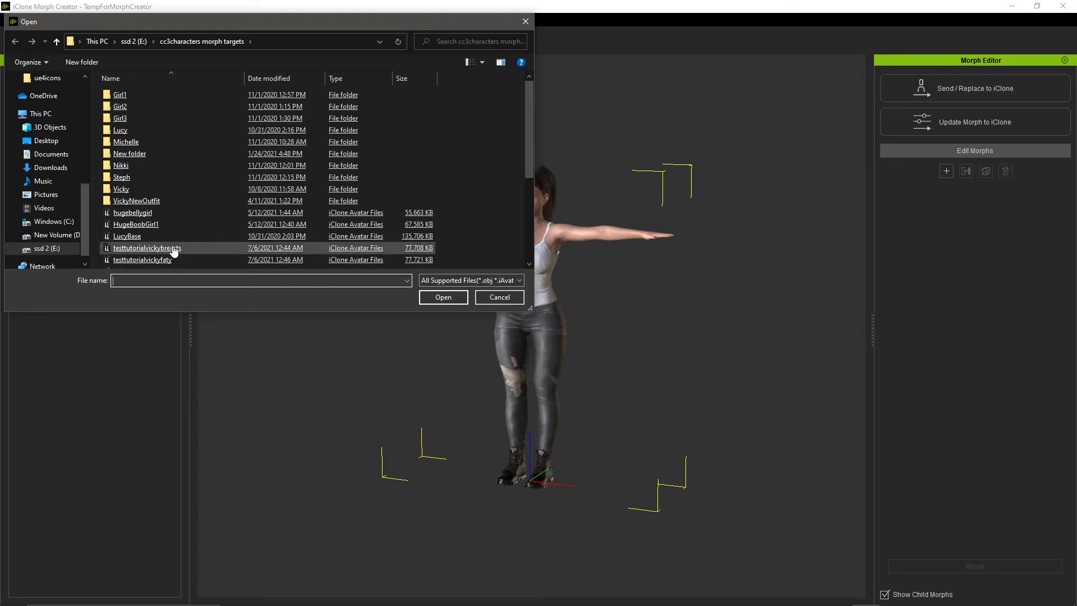
{"action": "scroll", "coordinate": [261, 207], "scroll_direction": "down", "scroll_amount": 5}
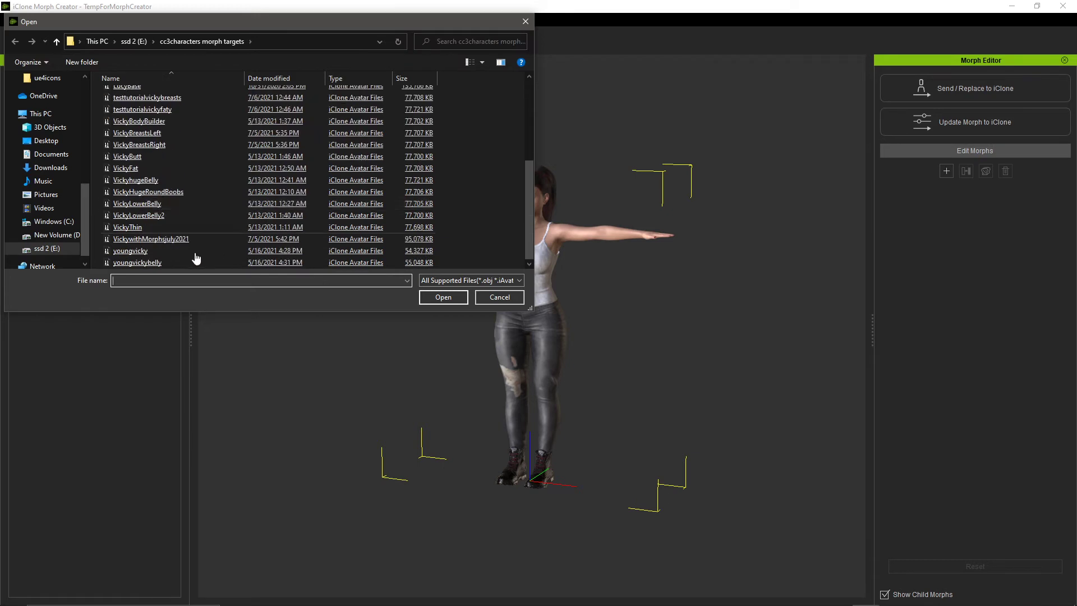
{"action": "double_click", "coordinate": [148, 192]}
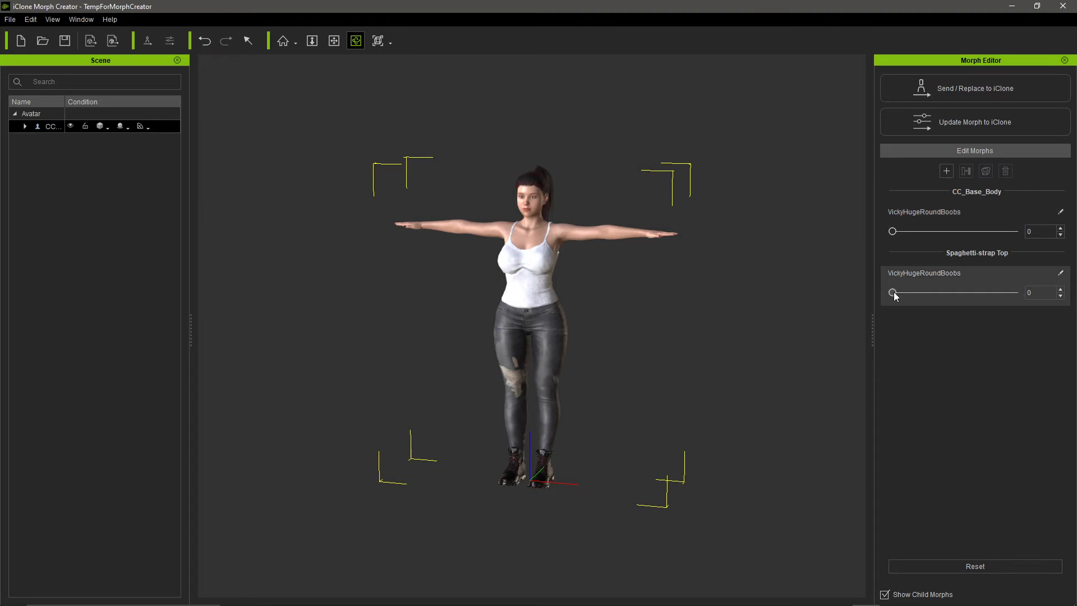
- Set the top's VickyHugeRoundBoobs morph to 100 and the body's to 90, then start baking a slider
{"action": "left_click_drag", "start_coordinate": [894, 293], "coordinate": [1018, 292]}
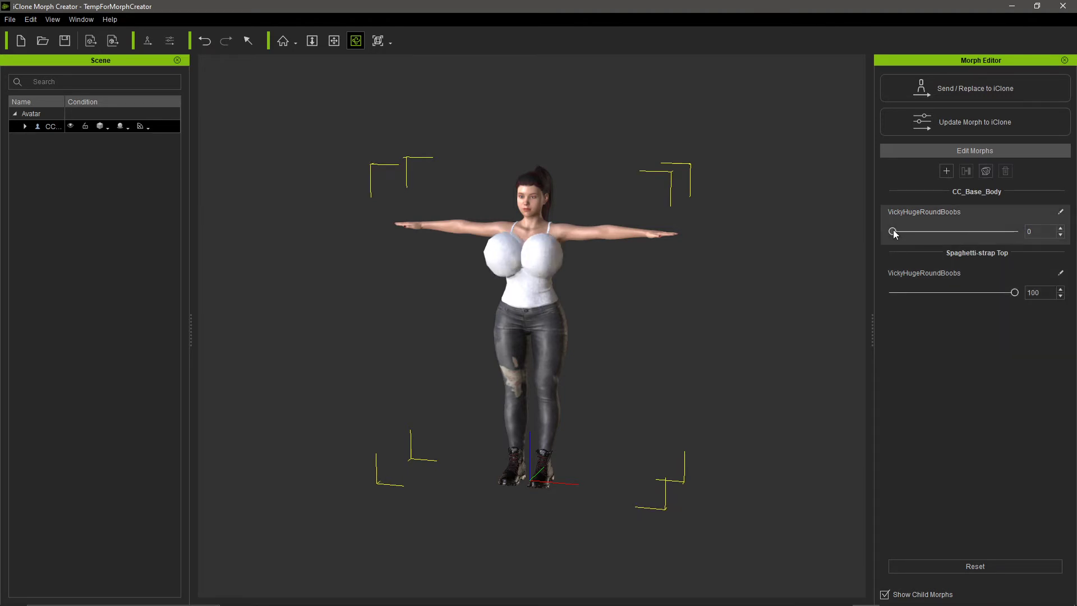
{"action": "left_click_drag", "start_coordinate": [893, 232], "coordinate": [897, 231]}
{"action": "left_click_drag", "start_coordinate": [895, 231], "coordinate": [1014, 232]}
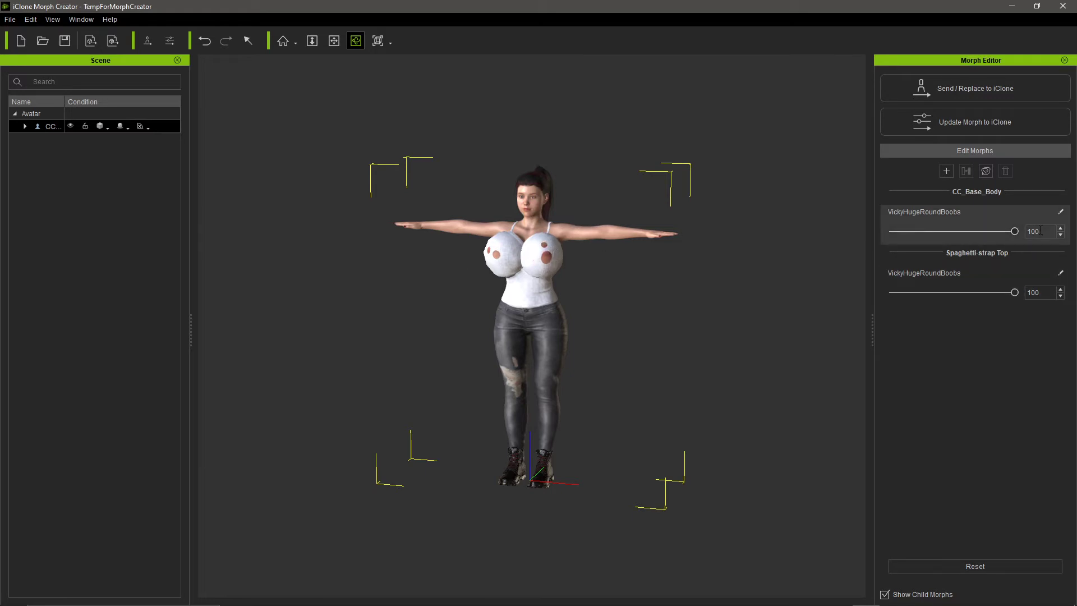
{"action": "double_click", "coordinate": [1035, 230]}
{"action": "type", "text": "90"}
{"action": "key", "text": "Return"}
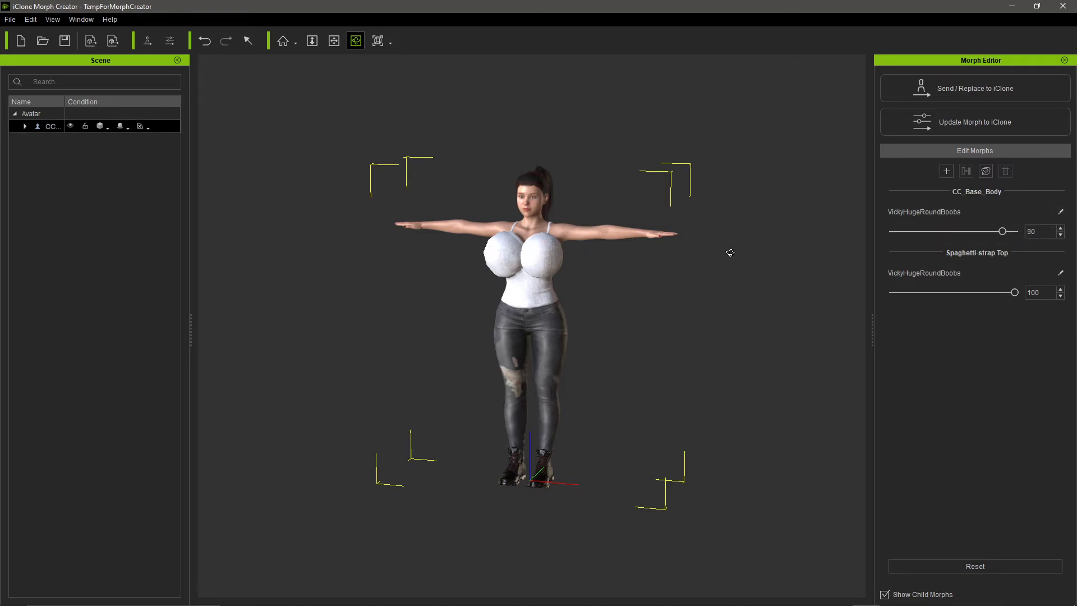
{"action": "mouse_move", "coordinate": [681, 245]}
{"action": "left_mouse_down", "text": "alt"}
{"action": "mouse_move", "coordinate": [353, 252]}
{"action": "mouse_move", "coordinate": [839, 251]}
{"action": "mouse_move", "coordinate": [625, 431]}
{"action": "mouse_move", "coordinate": [439, 105]}
{"action": "mouse_move", "coordinate": [710, 101]}
{"action": "left_mouse_up", "text": "alt"}
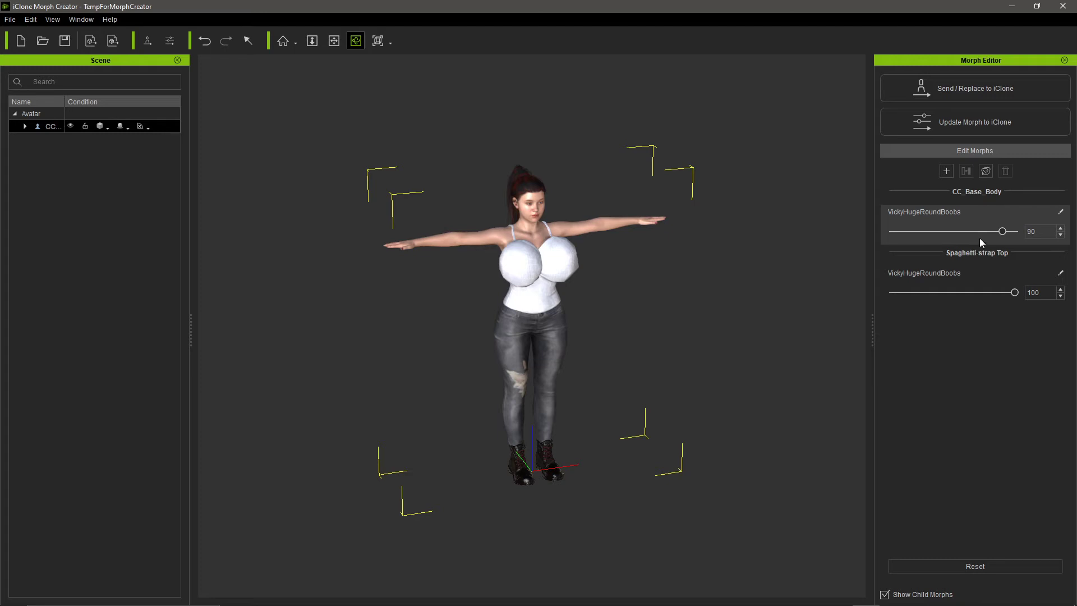
{"action": "left_click", "coordinate": [985, 170]}
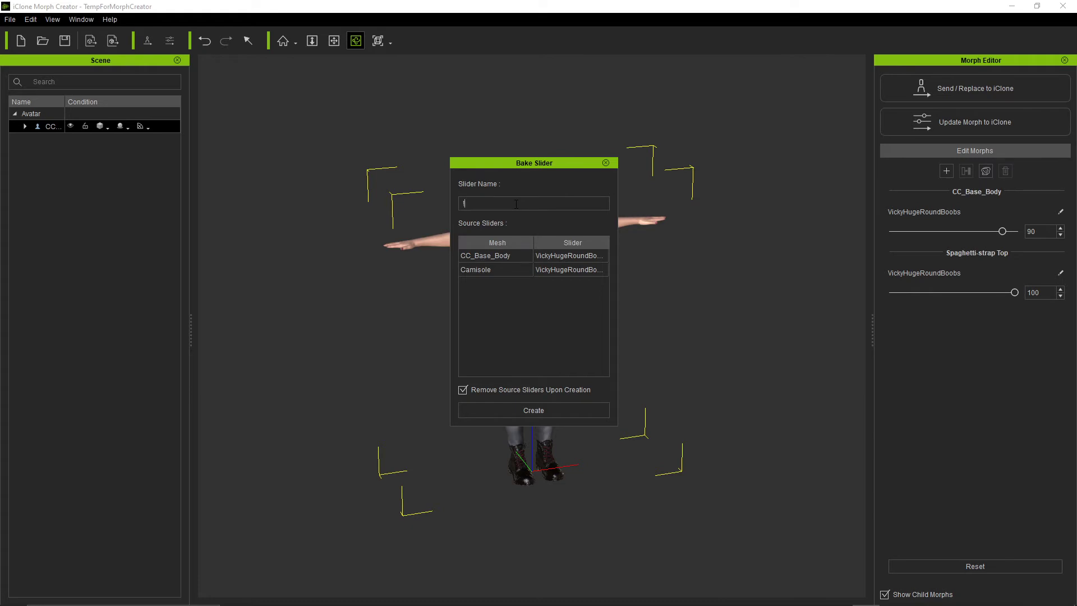
{"action": "type", "text": "breasts"}
- Create the combined !breasts slider and test it down and back to 100
{"action": "left_click", "coordinate": [533, 411]}
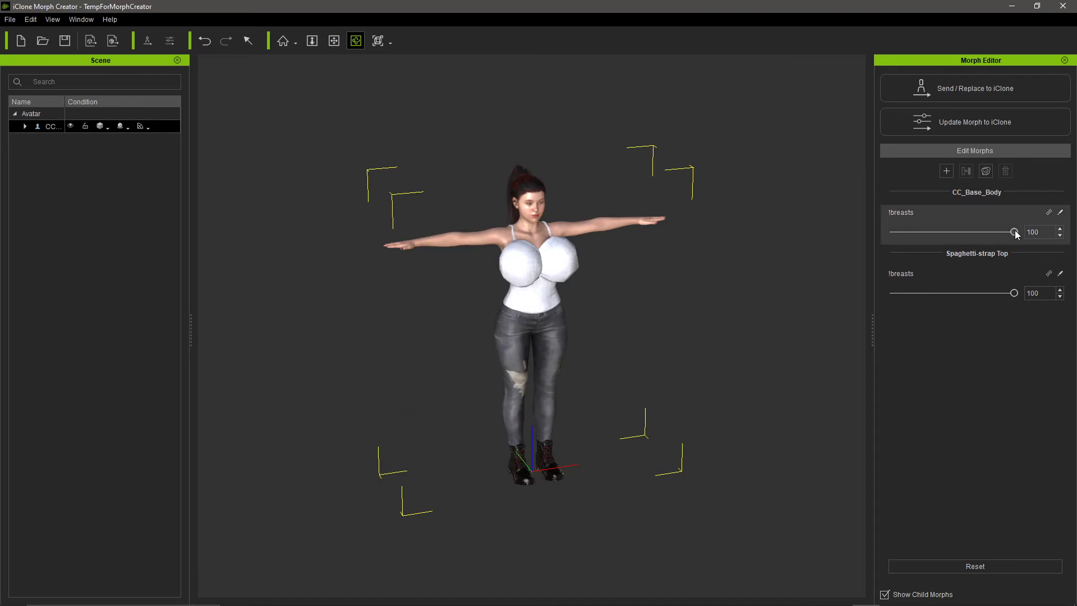
{"action": "left_click_drag", "start_coordinate": [1014, 232], "coordinate": [943, 232]}
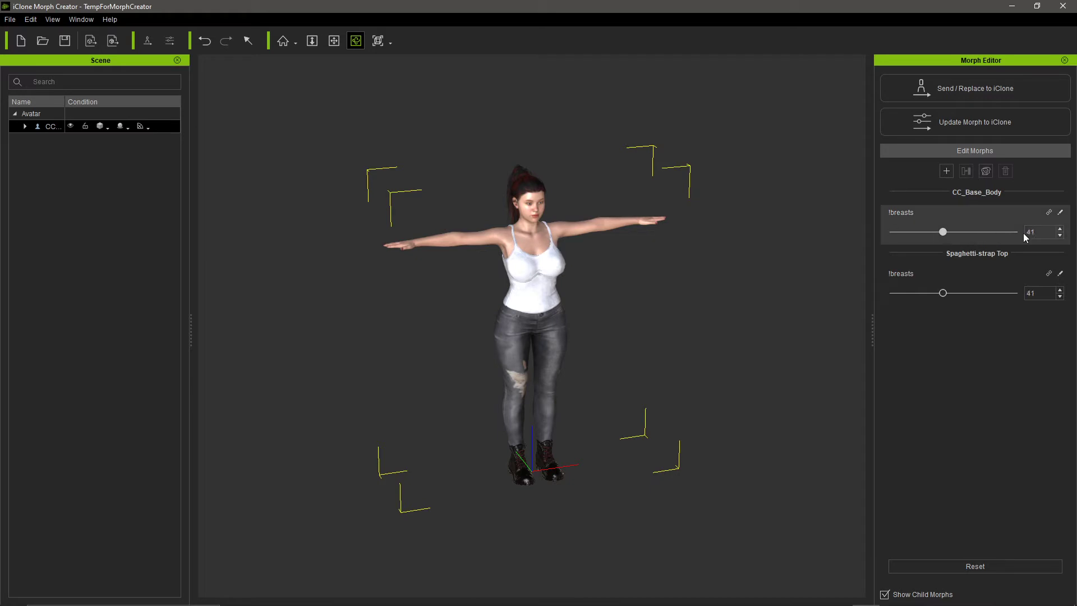
{"action": "mouse_move", "coordinate": [1033, 233]}
{"action": "left_mouse_down"}
{"action": "mouse_move", "coordinate": [1052, 240]}
{"action": "mouse_move", "coordinate": [892, 232]}
{"action": "left_mouse_up"}
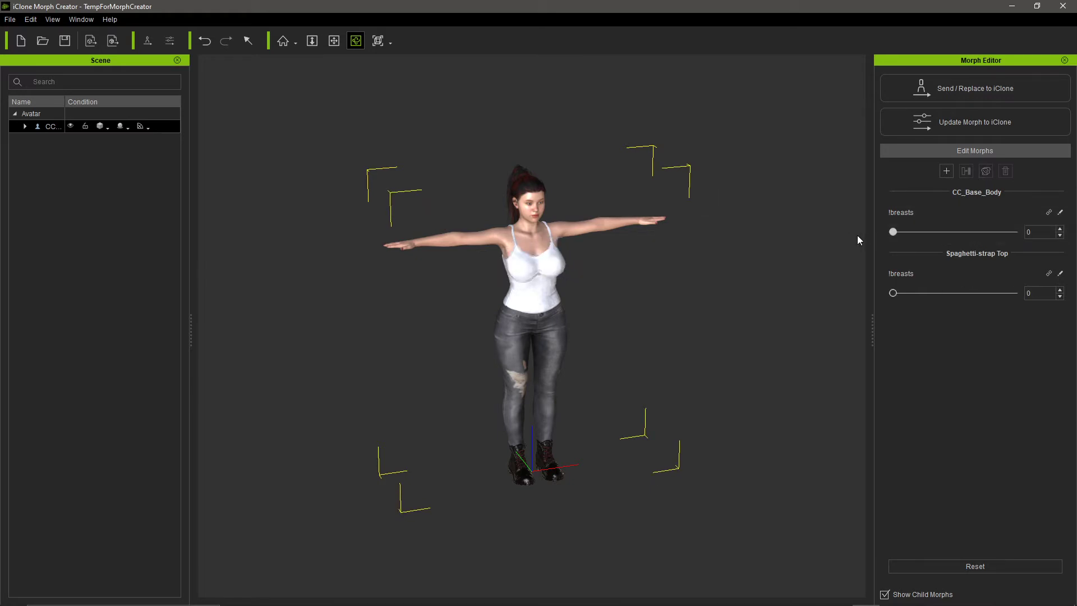
- Send / Replace the morphed character back to iClone 7 and confirm
{"action": "left_click", "coordinate": [985, 89]}
{"action": "left_click", "coordinate": [985, 88]}
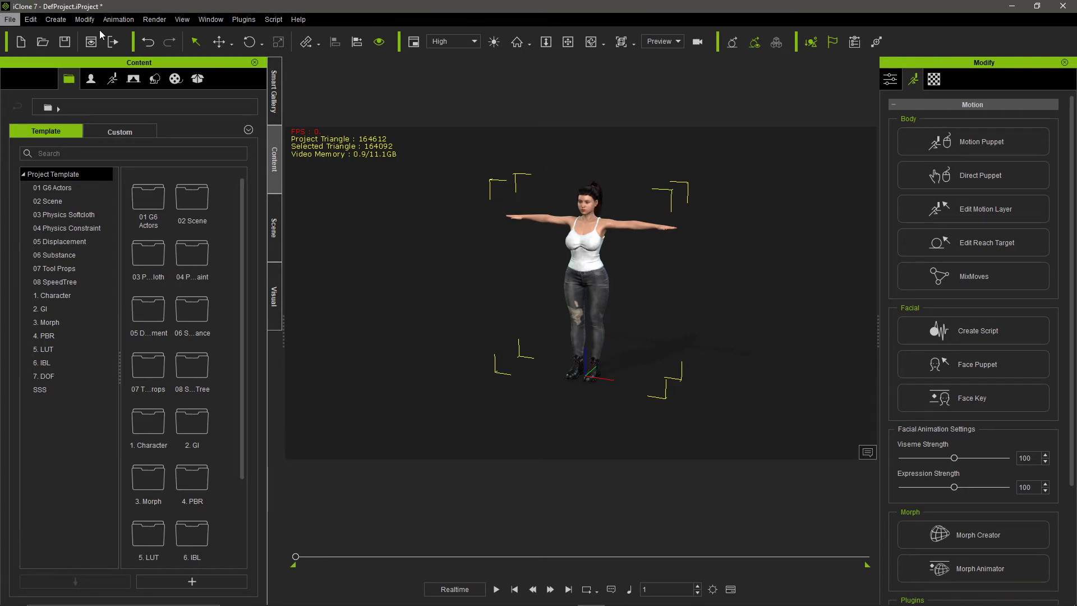
- From the Attribute tab, send the character to Character Creator for editing
{"action": "left_click", "coordinate": [891, 81]}
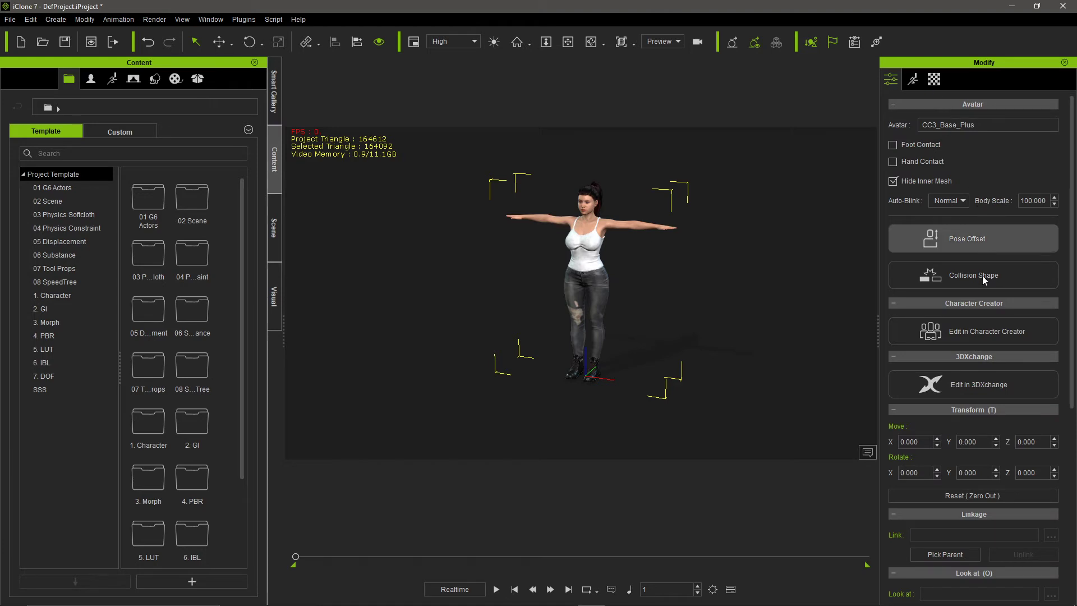
{"action": "left_click", "coordinate": [986, 333]}
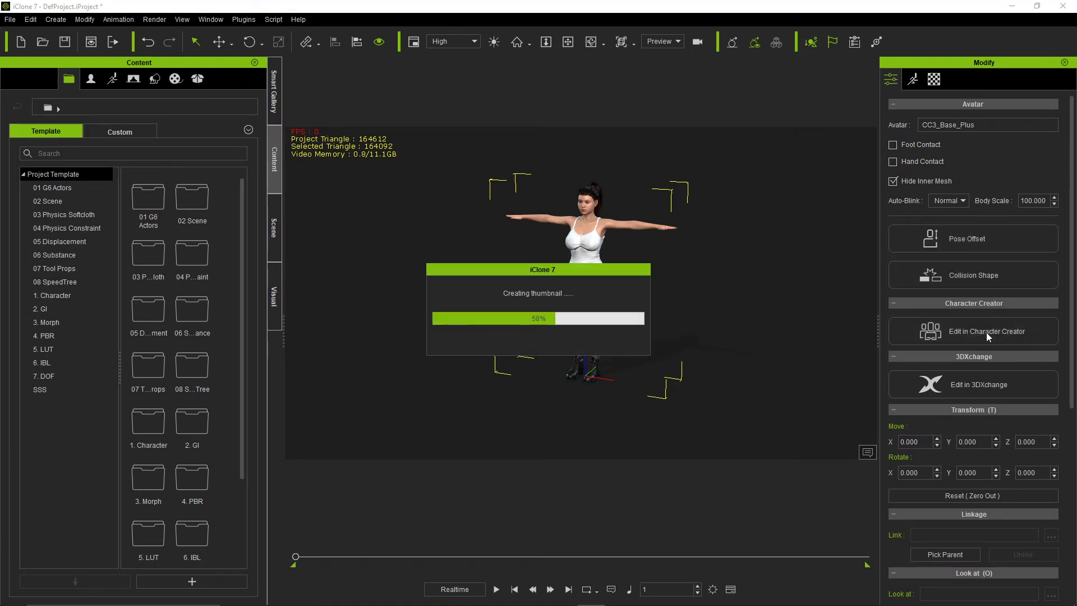
- Discard the old CC3 project unsaved and apply the incoming avatar with Replace All
{"action": "left_click", "coordinate": [1012, 10]}
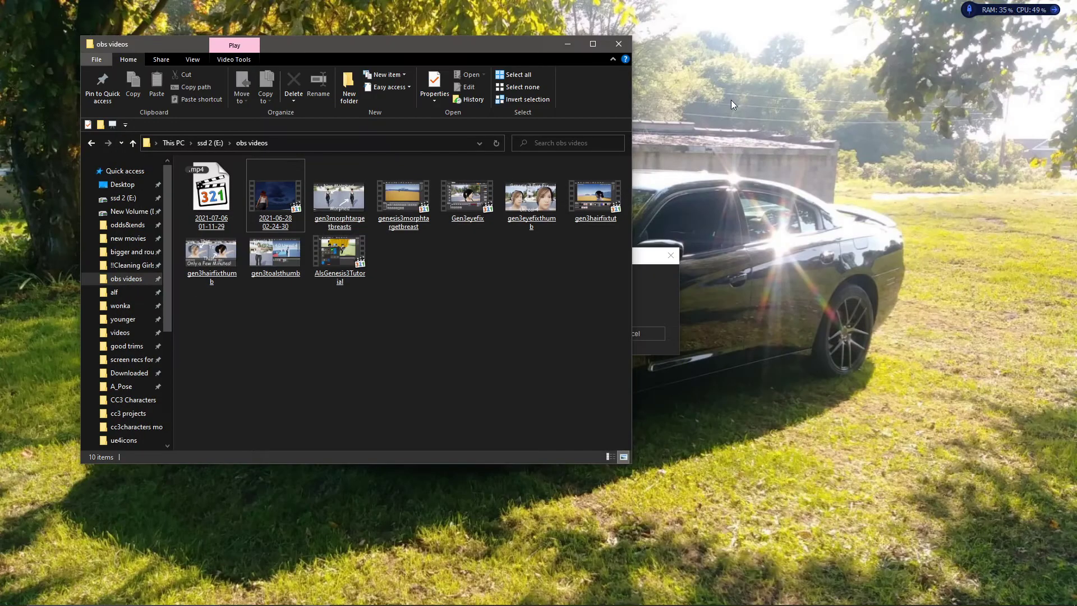
{"action": "left_click", "coordinate": [564, 42]}
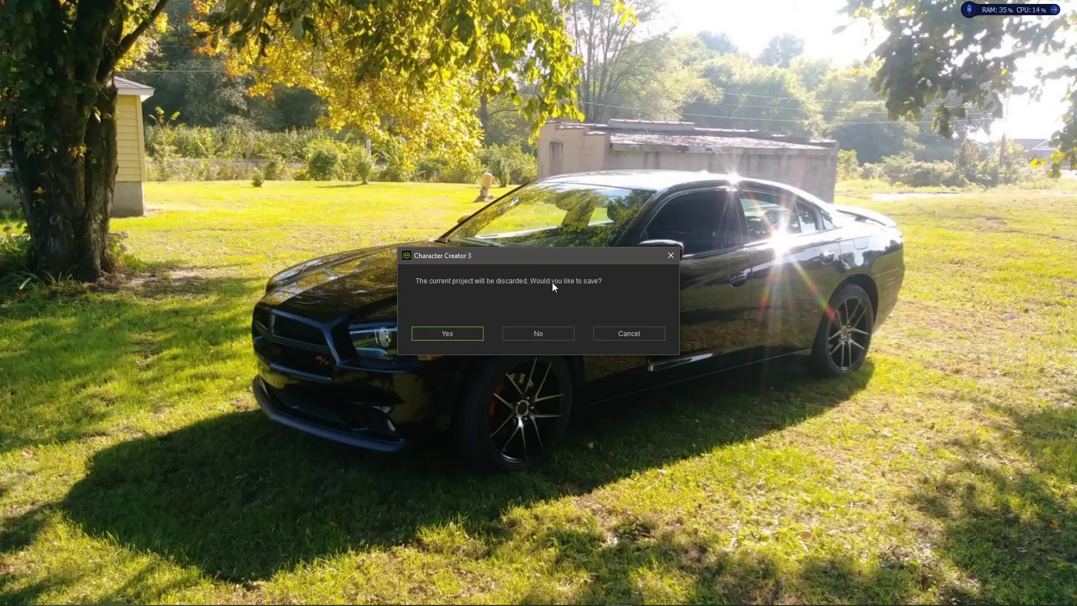
{"action": "left_click", "coordinate": [548, 336]}
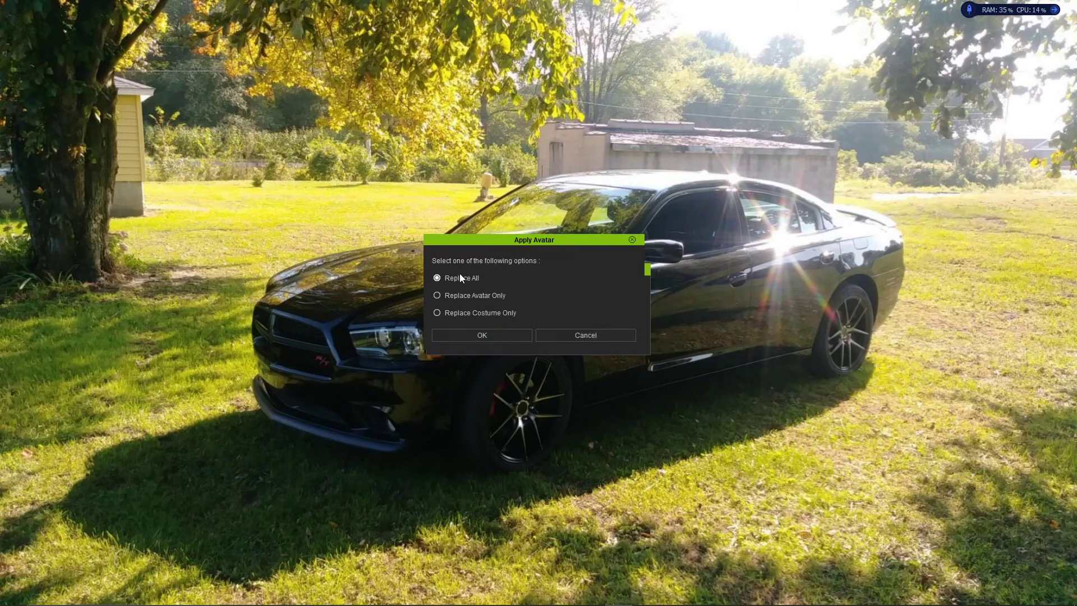
{"action": "left_click", "coordinate": [487, 338]}
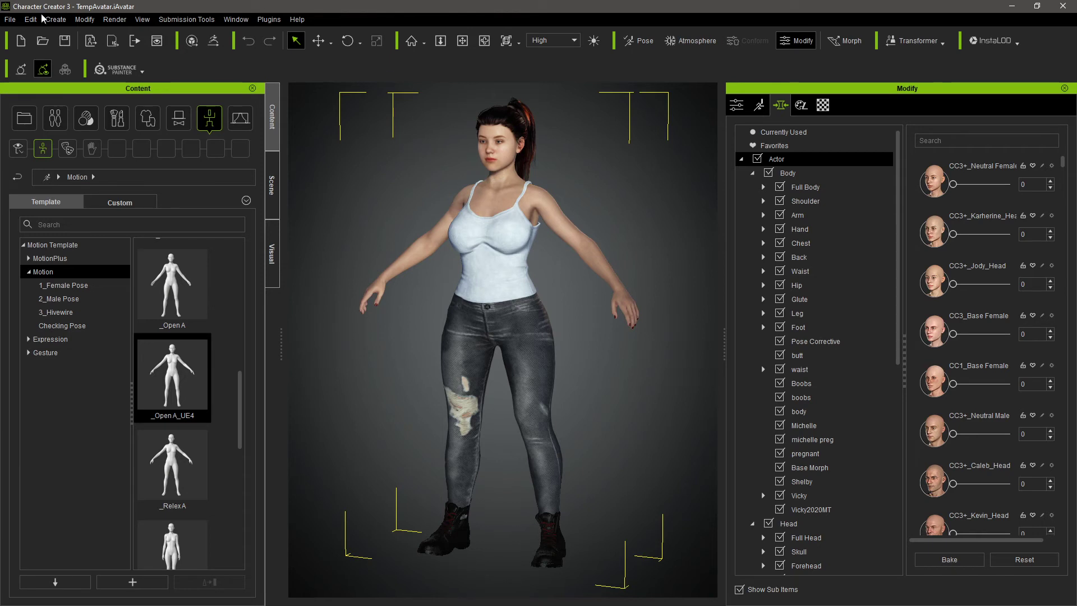
- Bring up the File > Export list with the FBX (Clothed Character) option
{"action": "left_click", "coordinate": [10, 19]}
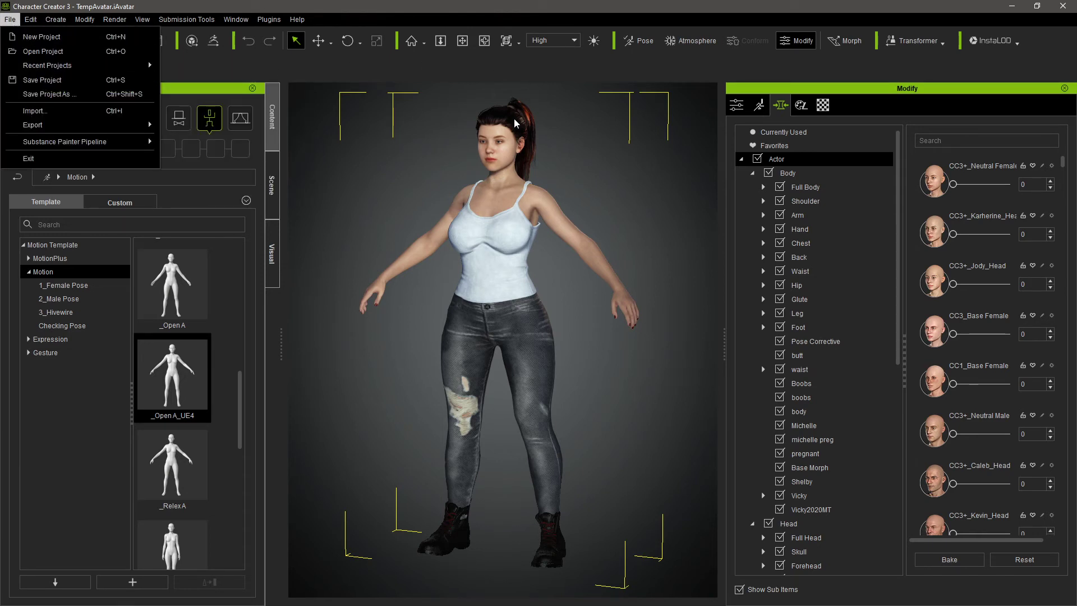
{"action": "left_click", "coordinate": [508, 84]}
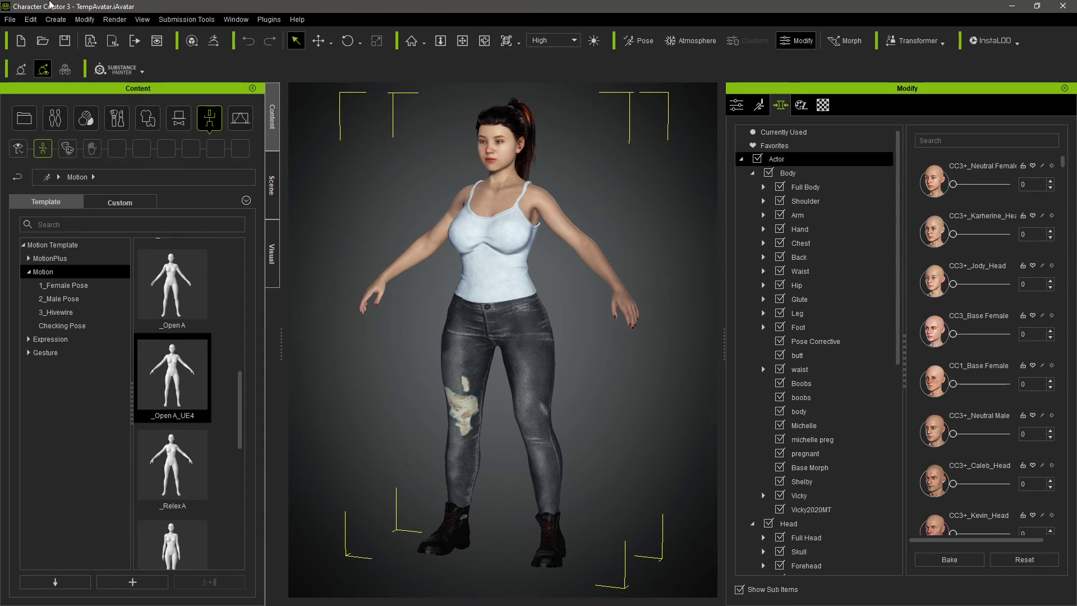
{"action": "left_click", "coordinate": [15, 24]}
{"action": "mouse_move", "coordinate": [33, 125]}
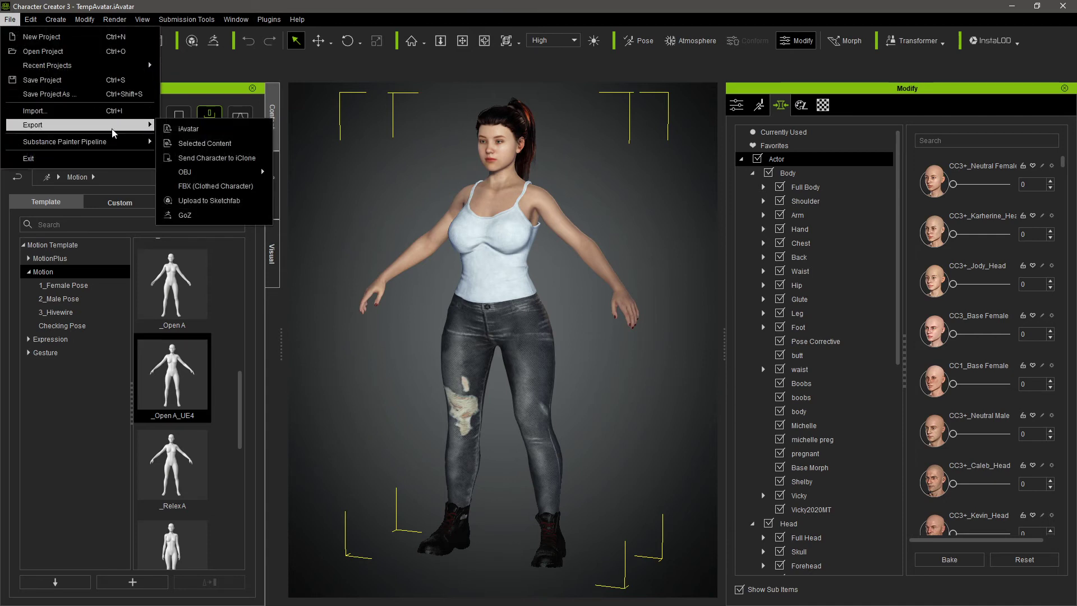
- Start a clothed-character FBX export with the Unreal preset and acknowledge the compatibility warning
{"action": "left_click", "coordinate": [197, 187]}
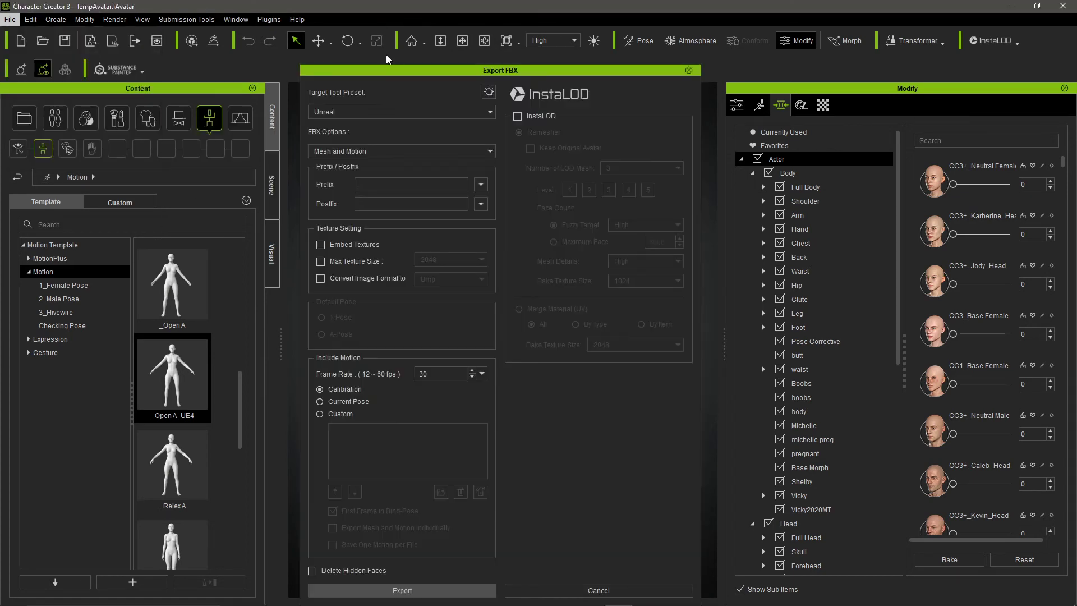
{"action": "left_click", "coordinate": [356, 113]}
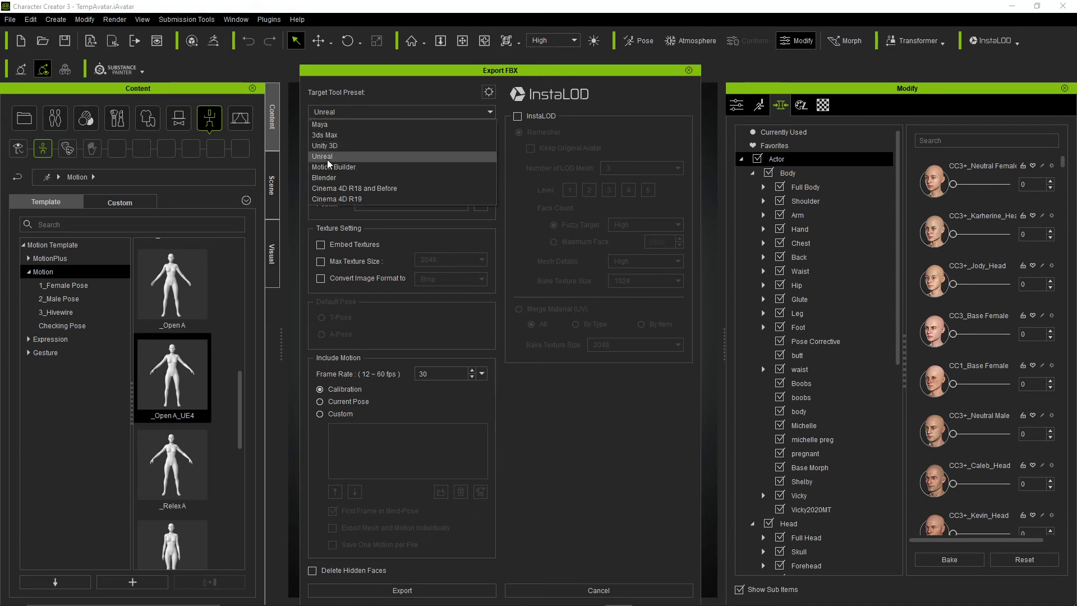
{"action": "left_click", "coordinate": [543, 408]}
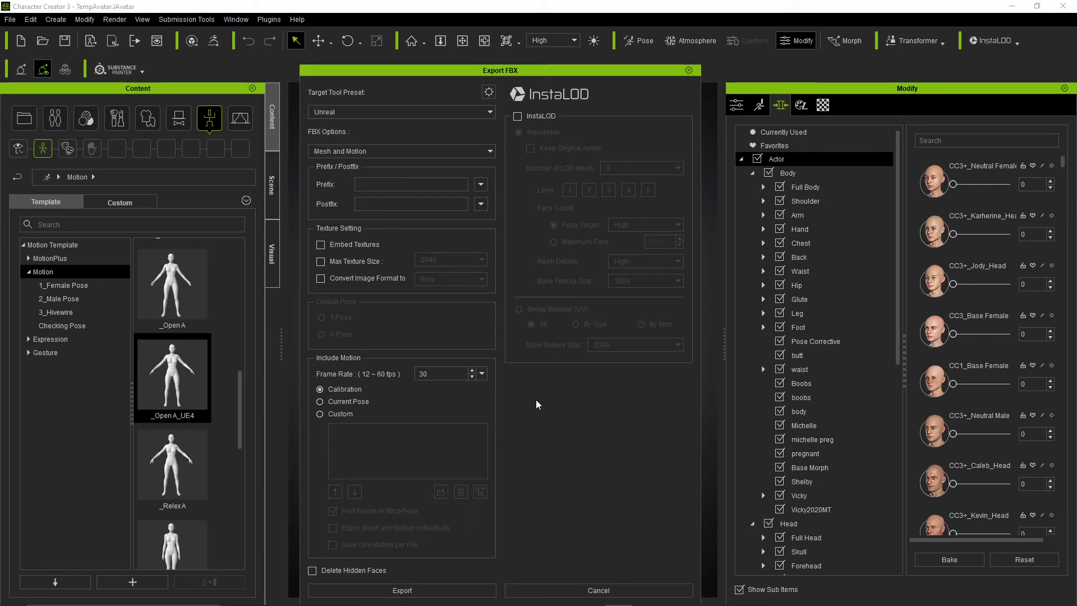
{"action": "left_click", "coordinate": [405, 592]}
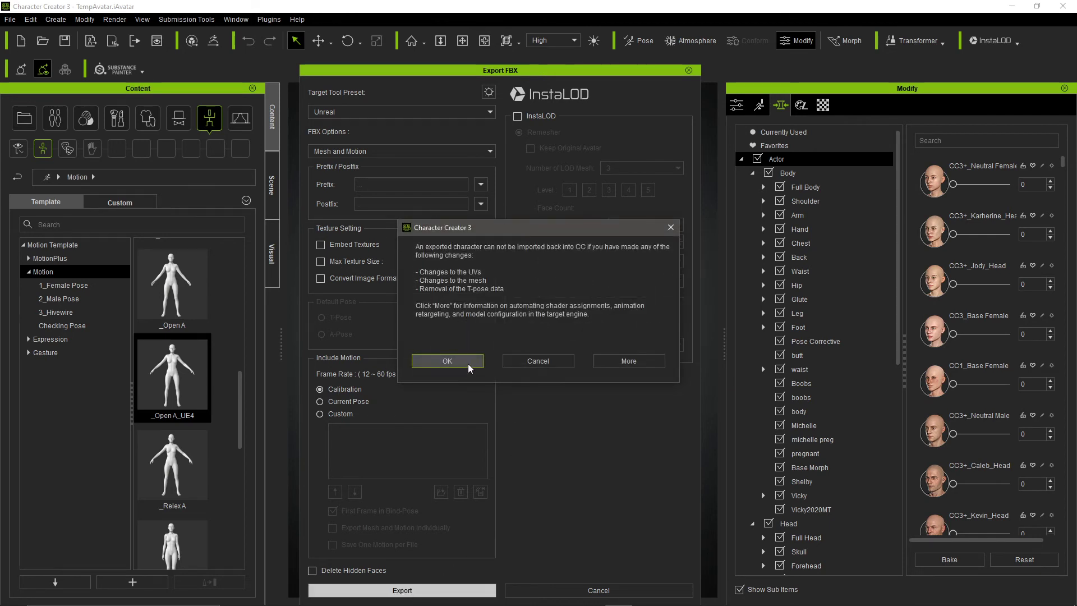
{"action": "left_click", "coordinate": [447, 361]}
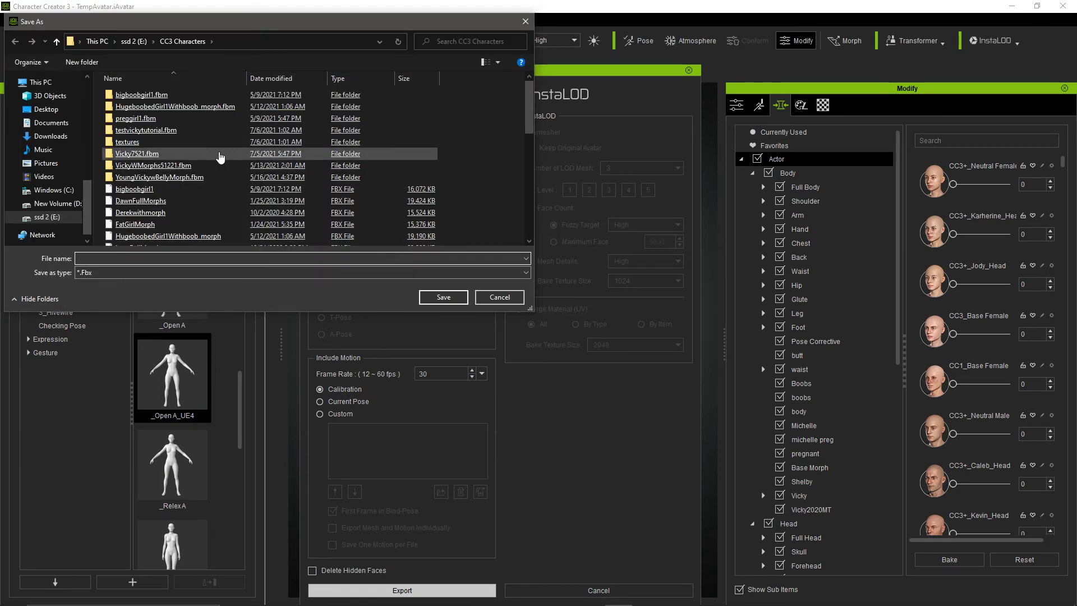
{"action": "scroll", "coordinate": [181, 169], "scroll_direction": "down", "scroll_amount": 3}
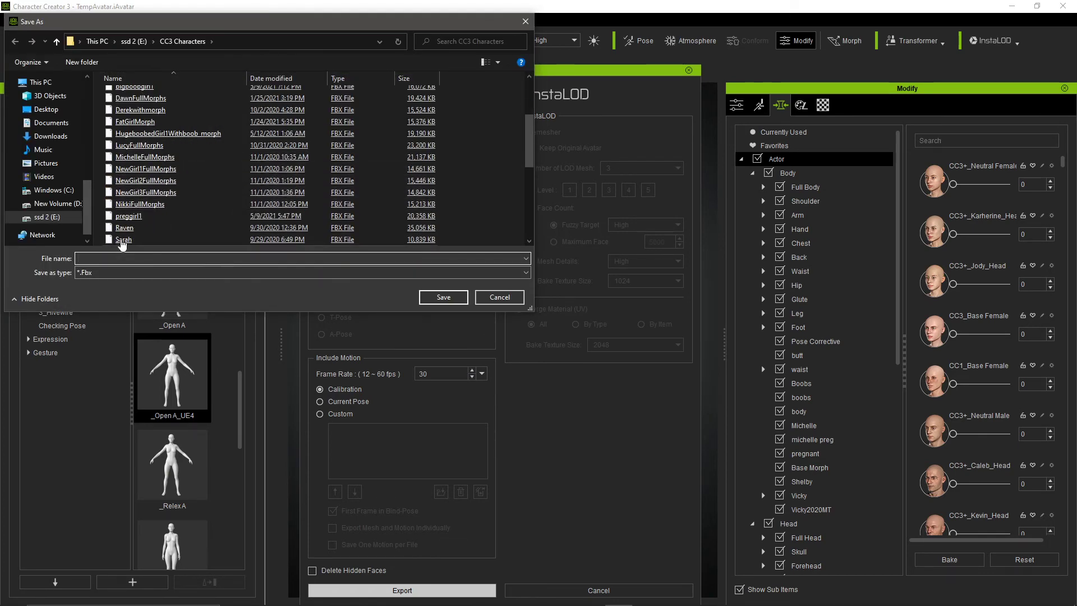
{"action": "scroll", "coordinate": [135, 210], "scroll_direction": "up", "scroll_amount": 3}
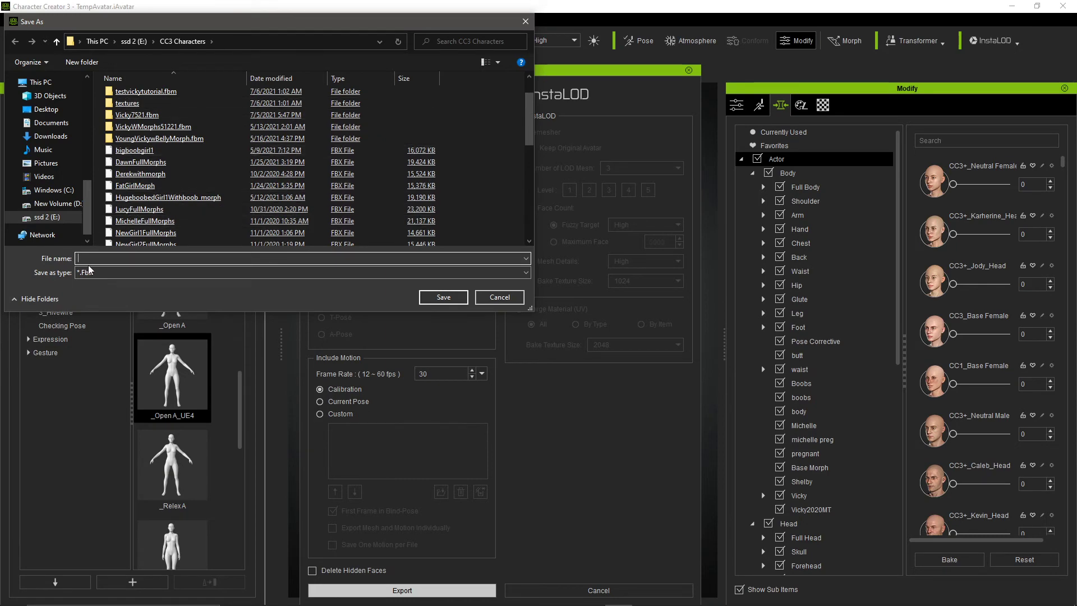
- Cancel the Save As dialog and close the Export FBX window without writing a file
{"action": "left_click", "coordinate": [501, 298]}
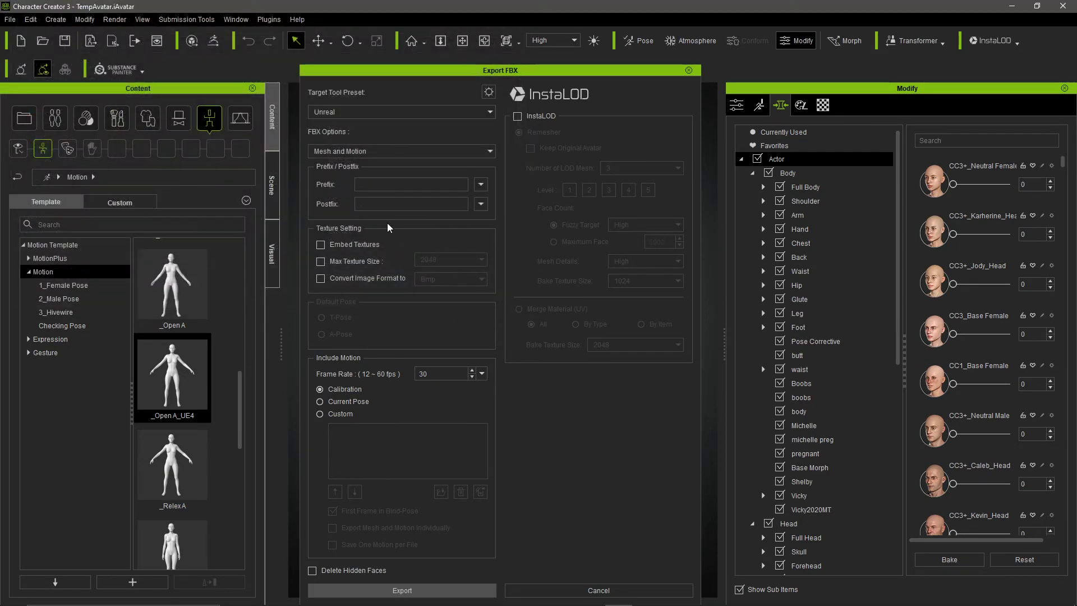
{"action": "left_click", "coordinate": [688, 72]}
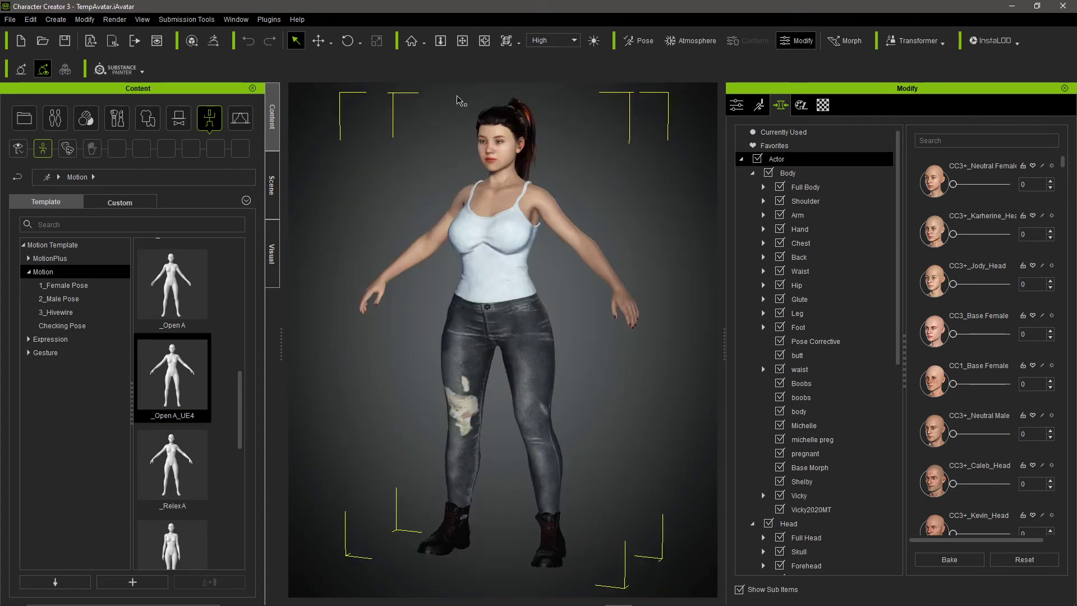
- Return to the Unreal editor and open the VickyWMorphs51221 skeletal mesh from the Content Browser
{"action": "left_click", "coordinate": [1011, 6]}
{"action": "mouse_move", "coordinate": [839, 598]}
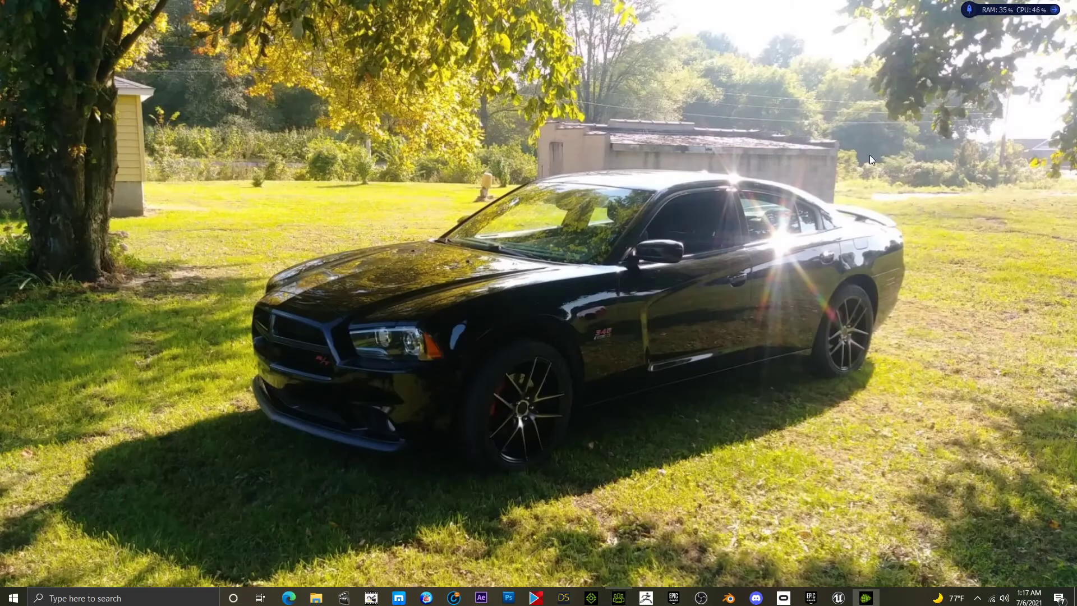
{"action": "left_click", "coordinate": [839, 595]}
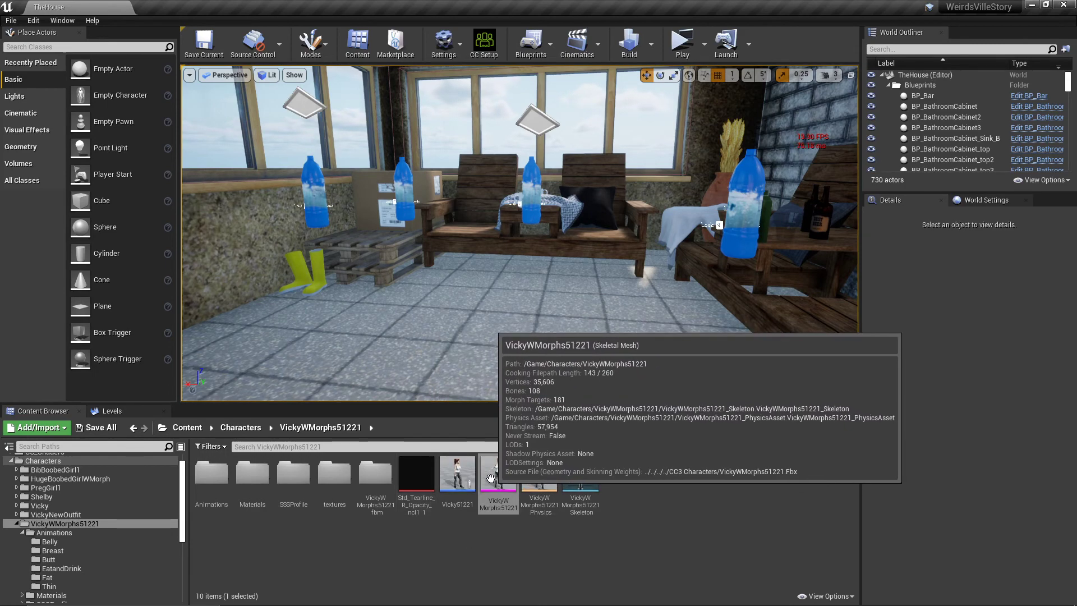
{"action": "double_click", "coordinate": [492, 478]}
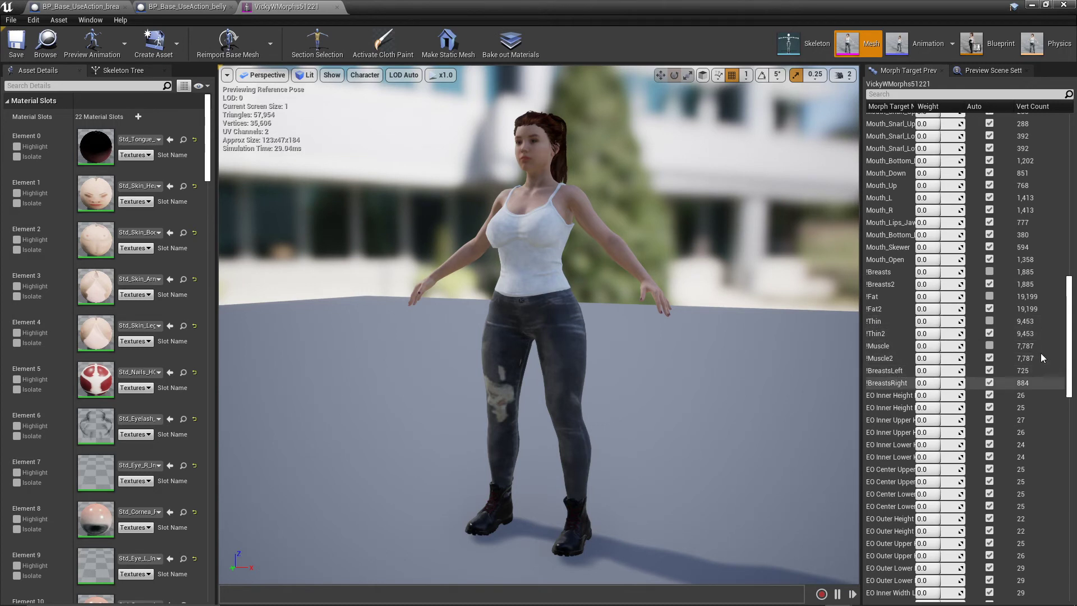
{"action": "left_click_drag", "start_coordinate": [1072, 329], "coordinate": [1073, 504]}
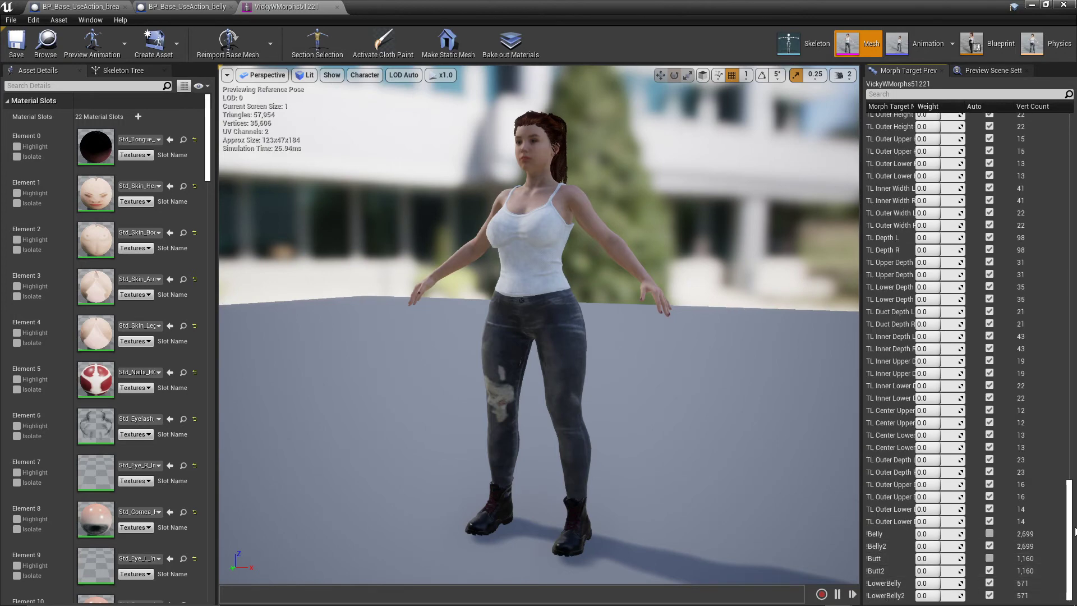
- Raise the !Breasts morph weight and inspect the enlarged chest from the side and front
{"action": "left_click", "coordinate": [1051, 522]}
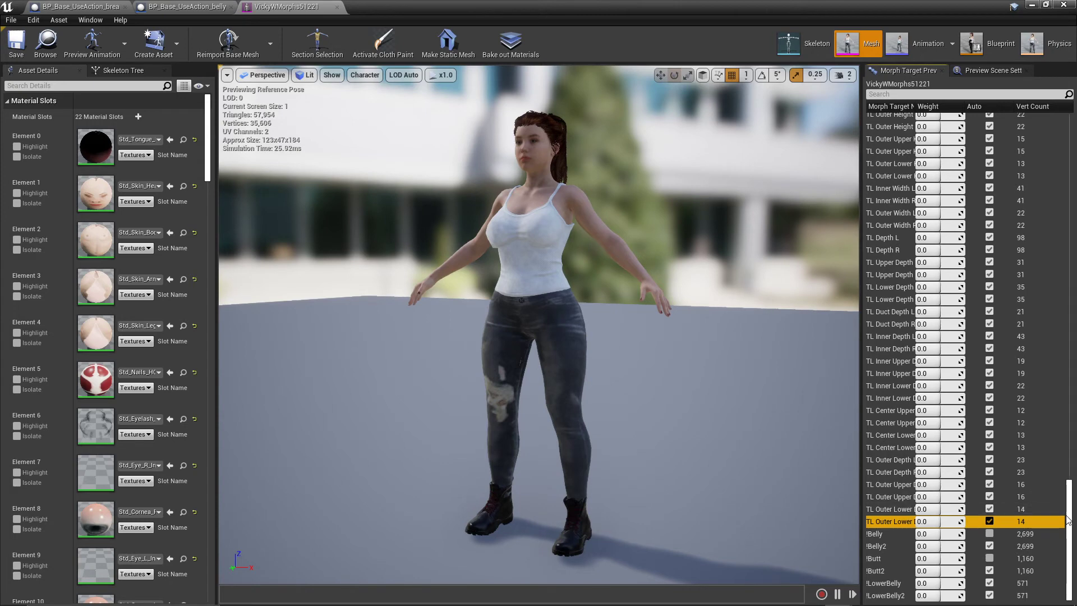
{"action": "scroll", "coordinate": [1069, 488], "scroll_direction": "up", "scroll_amount": 1}
{"action": "left_click_drag", "start_coordinate": [1069, 488], "coordinate": [1067, 311]}
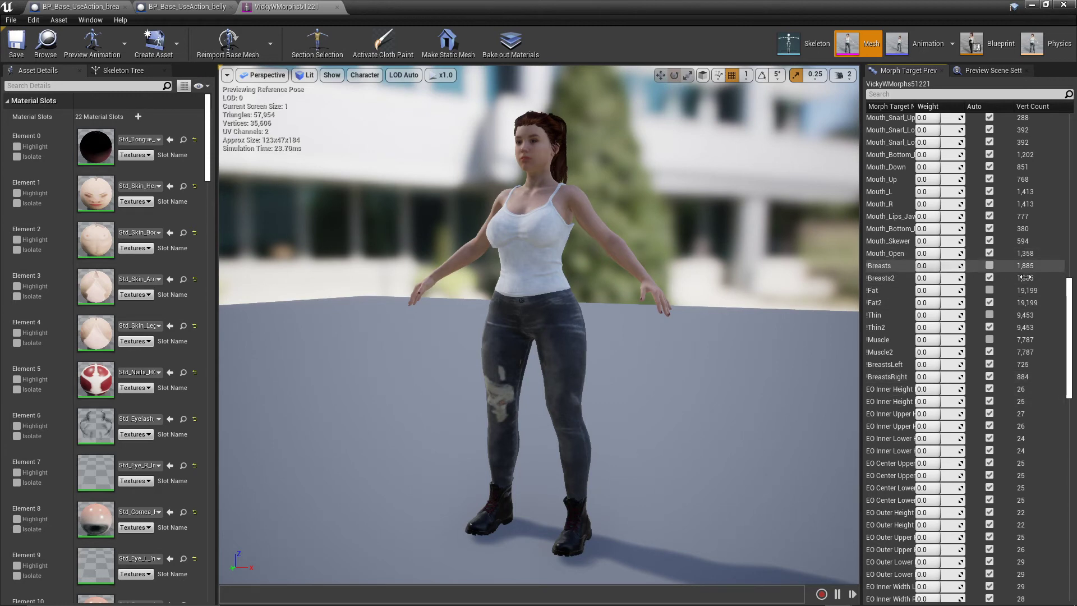
{"action": "left_click_drag", "start_coordinate": [924, 265], "coordinate": [959, 266]}
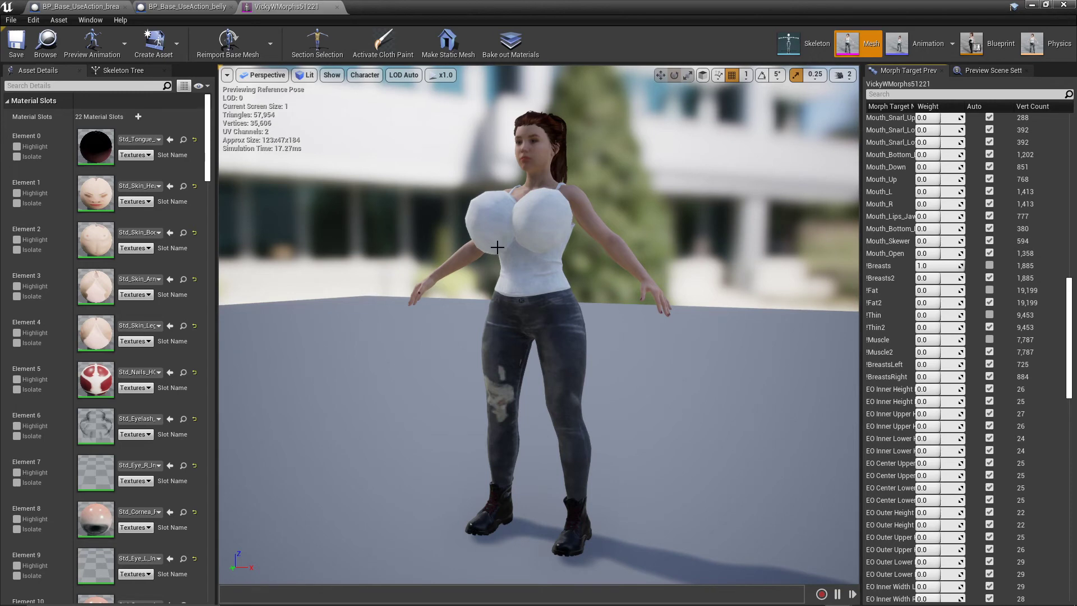
{"action": "left_click_drag", "start_coordinate": [497, 247], "coordinate": [589, 295]}
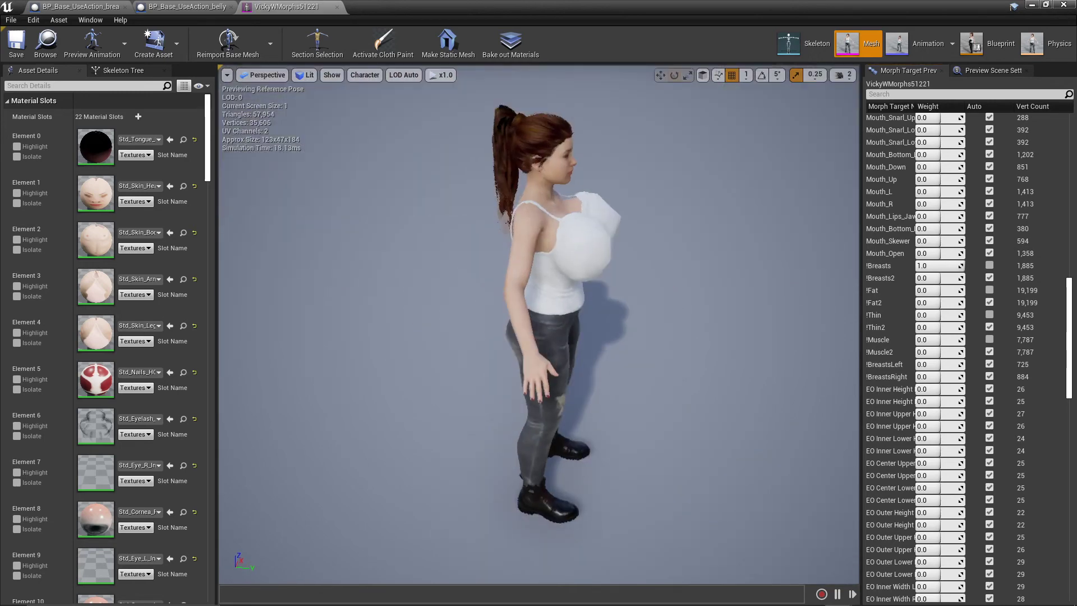
{"action": "left_click_drag", "start_coordinate": [540, 253], "coordinate": [538, 353]}
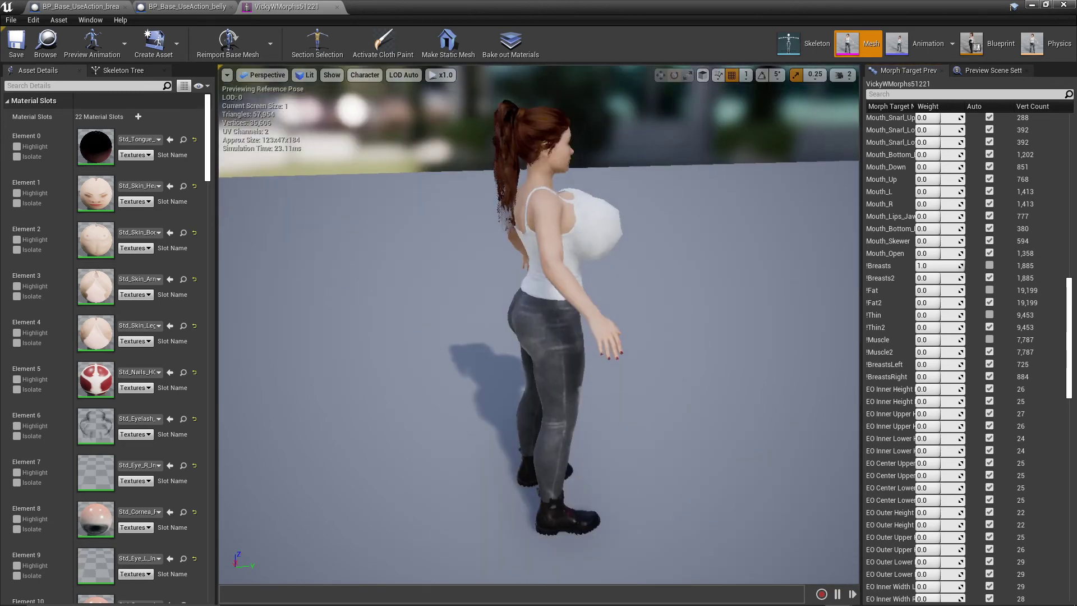
{"action": "left_click_drag", "start_coordinate": [589, 294], "coordinate": [472, 295]}
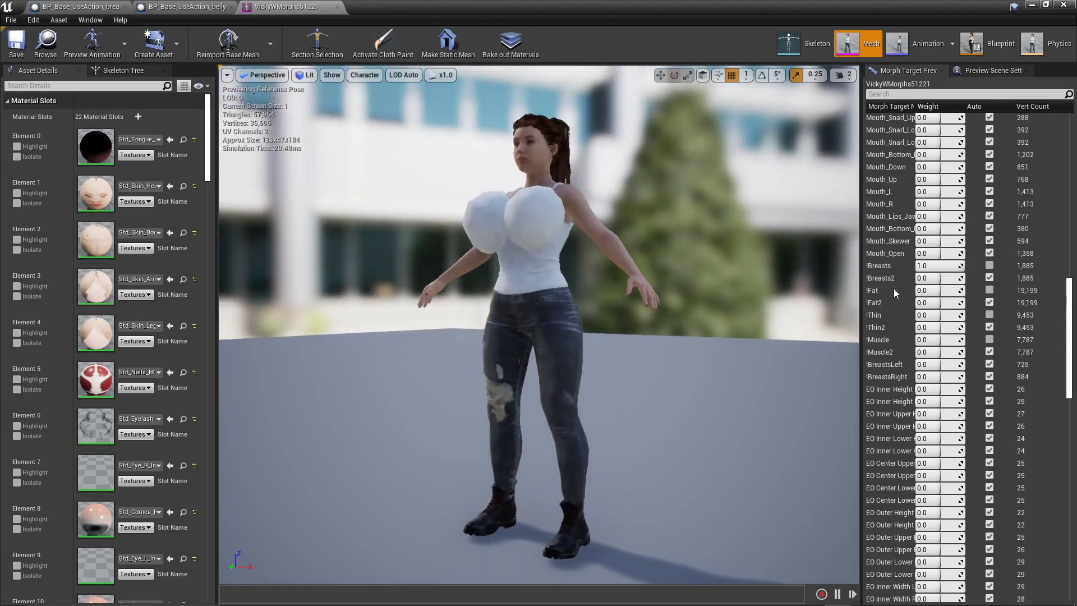
- Set the !Breasts weight to 1.0, then drag it back down to about zero
{"action": "left_click", "coordinate": [922, 266]}
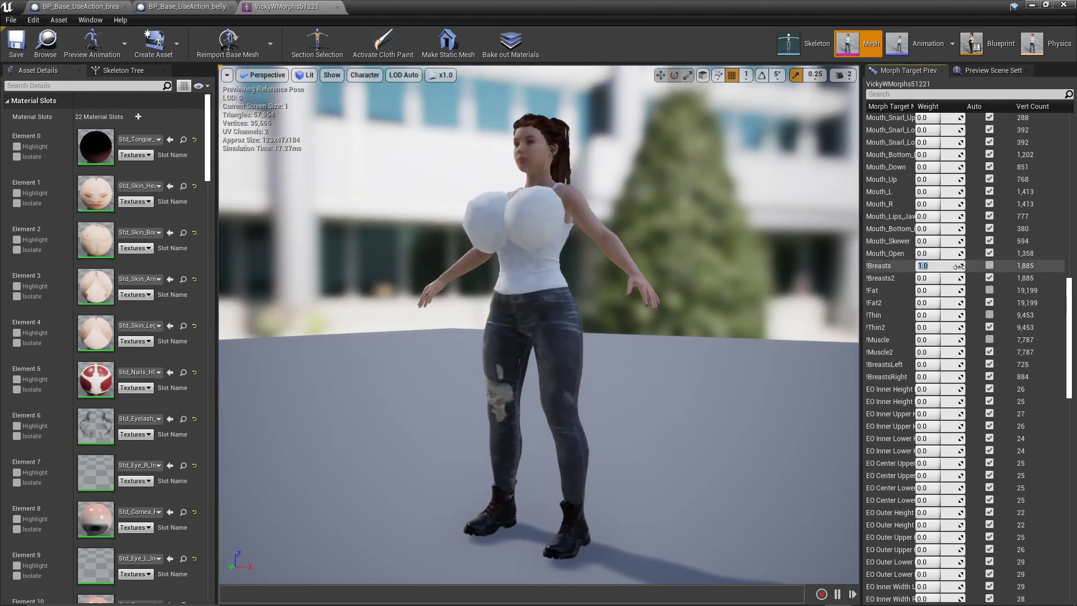
{"action": "type", "text": "1.0"}
{"action": "left_click_drag", "start_coordinate": [926, 266], "coordinate": [879, 266]}
{"action": "left_click", "coordinate": [886, 264]}
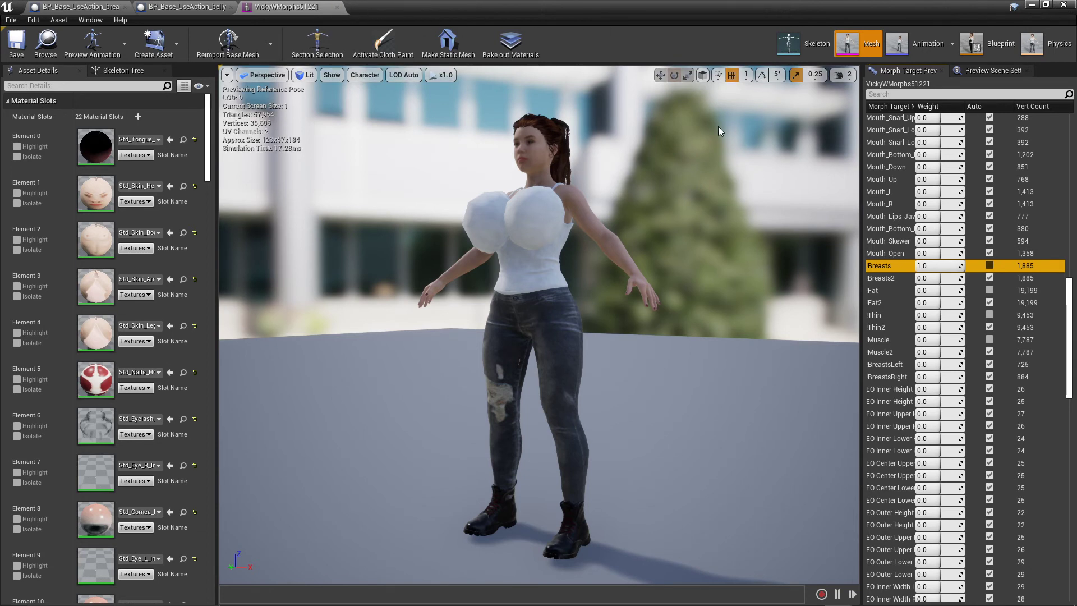
{"action": "type", "text": "1"}
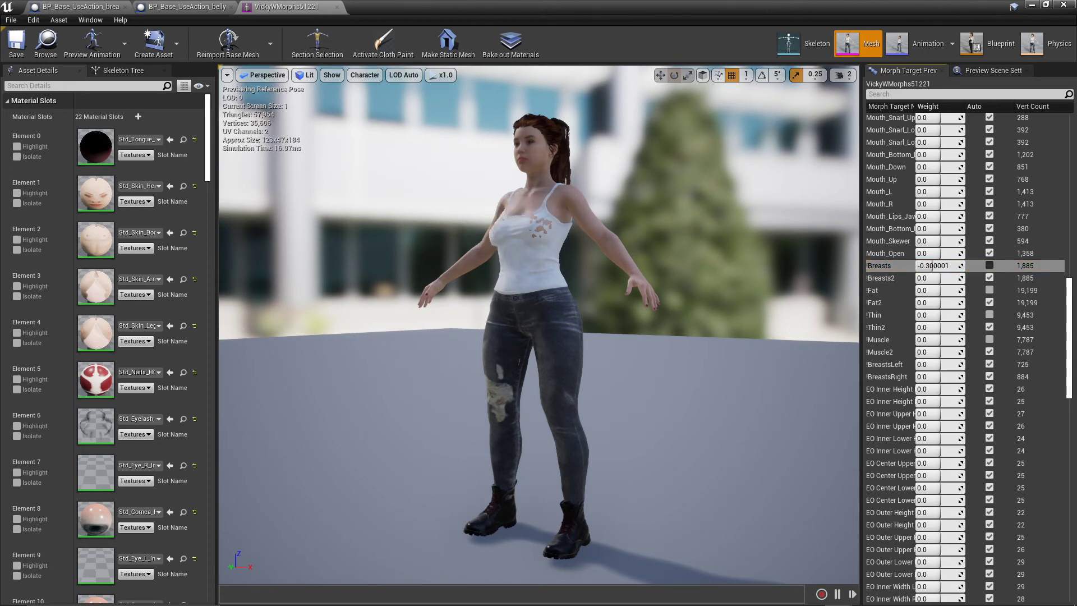
{"action": "key", "text": "Return"}
{"action": "left_click_drag", "start_coordinate": [930, 265], "coordinate": [921, 266]}
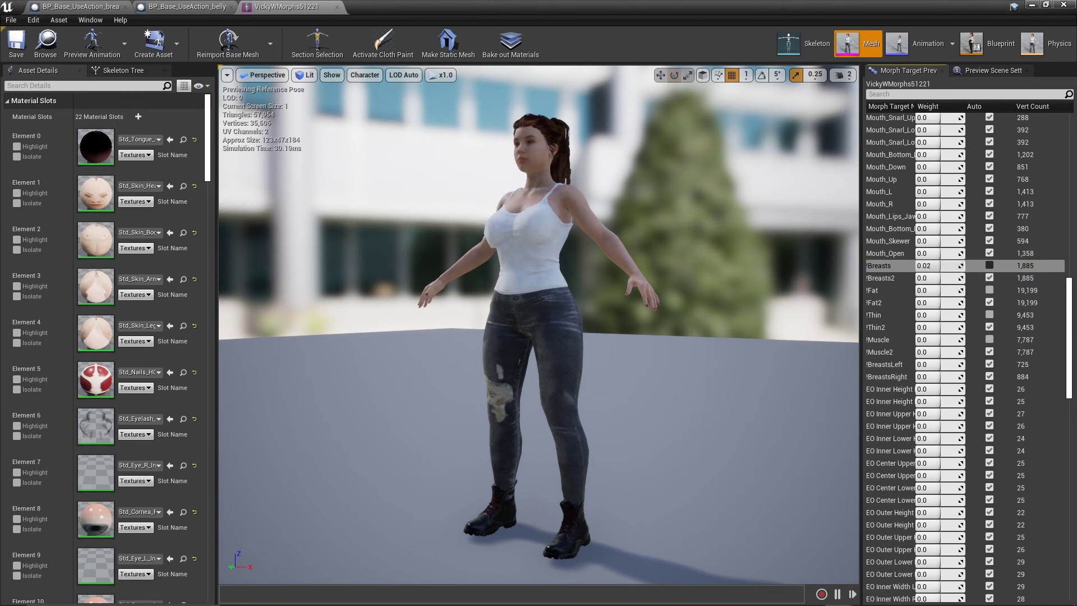
{"action": "left_click_drag", "start_coordinate": [924, 264], "coordinate": [918, 265]}
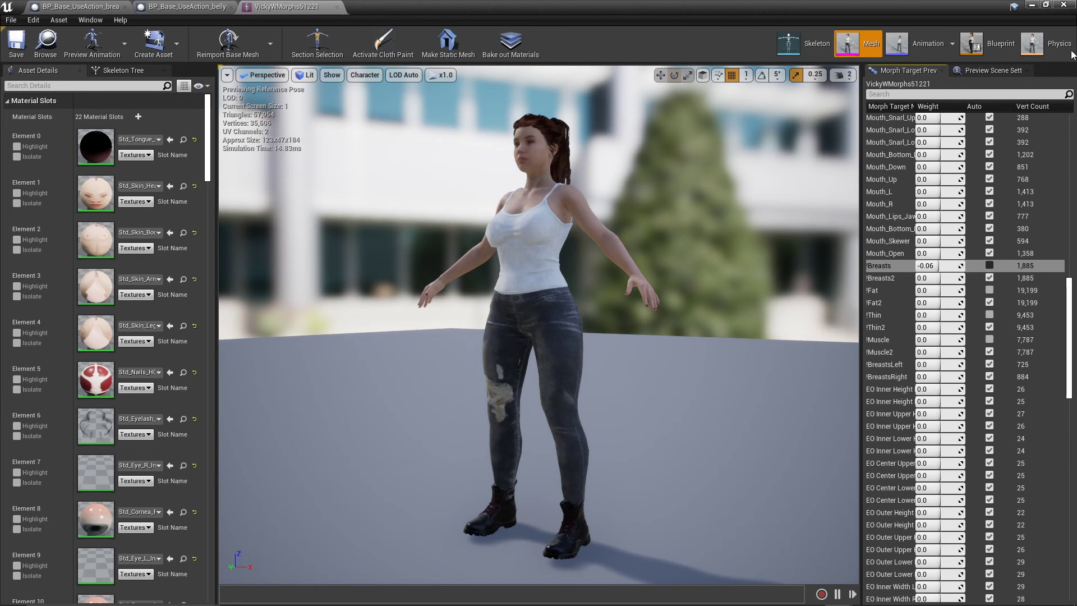
- Close the mesh editor and return to TheHouse level viewport
{"action": "left_click", "coordinate": [1032, 6]}
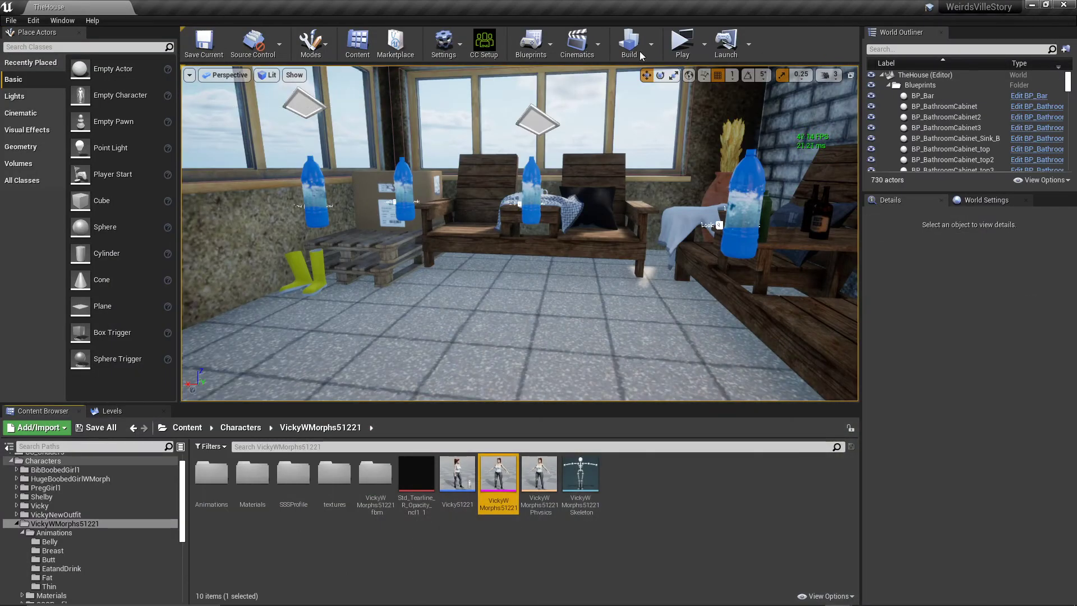
{"action": "left_click", "coordinate": [697, 227]}
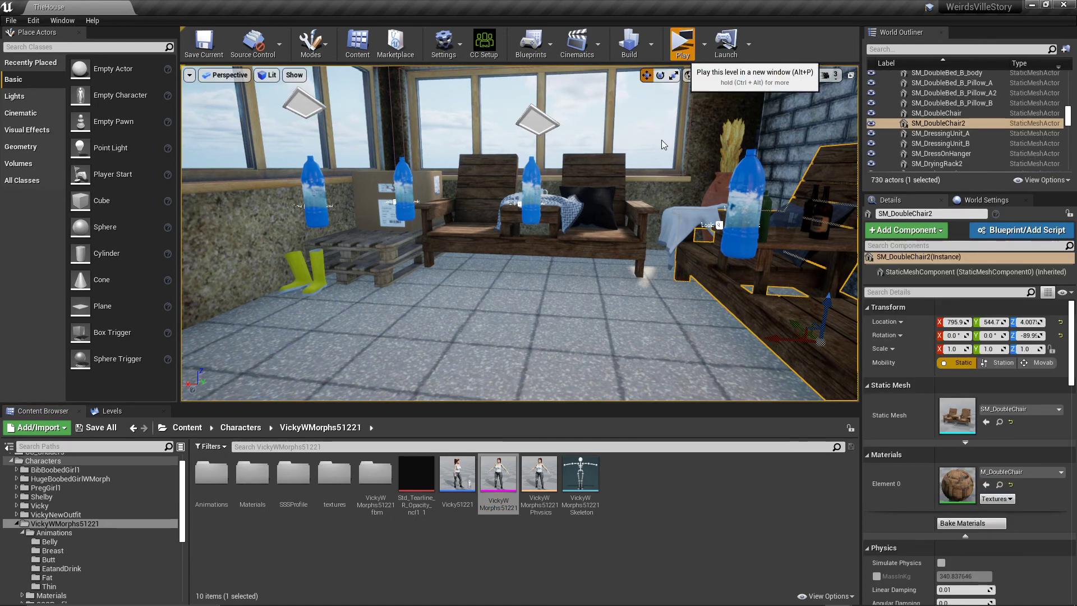
- Play the level, walk to the table and inspect the green Breast Enhancer juice carton
{"action": "key", "text": "alt+p"}
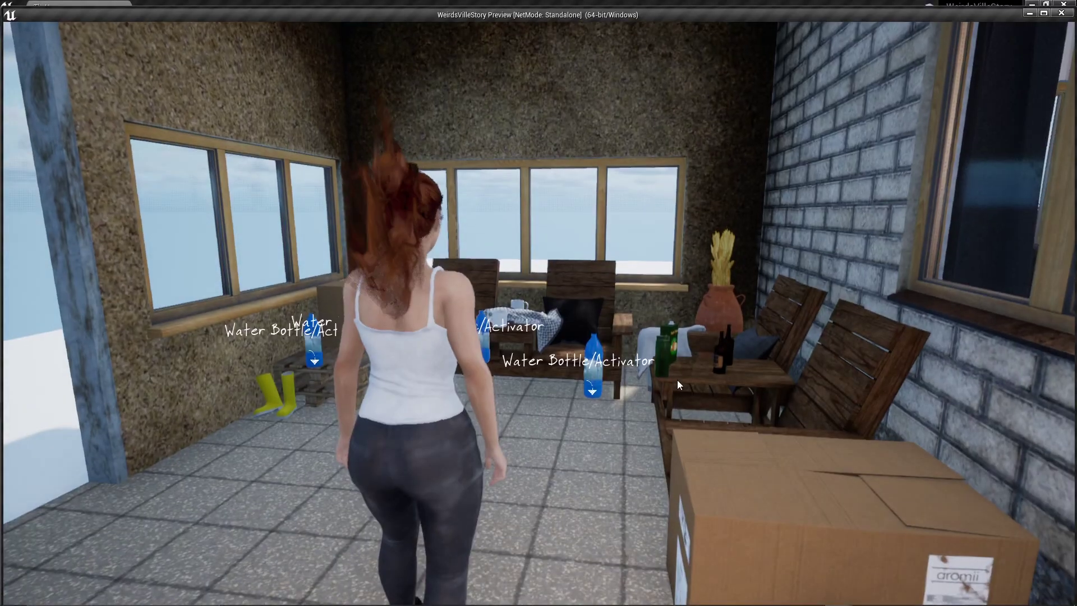
{"action": "key", "text": "w"}
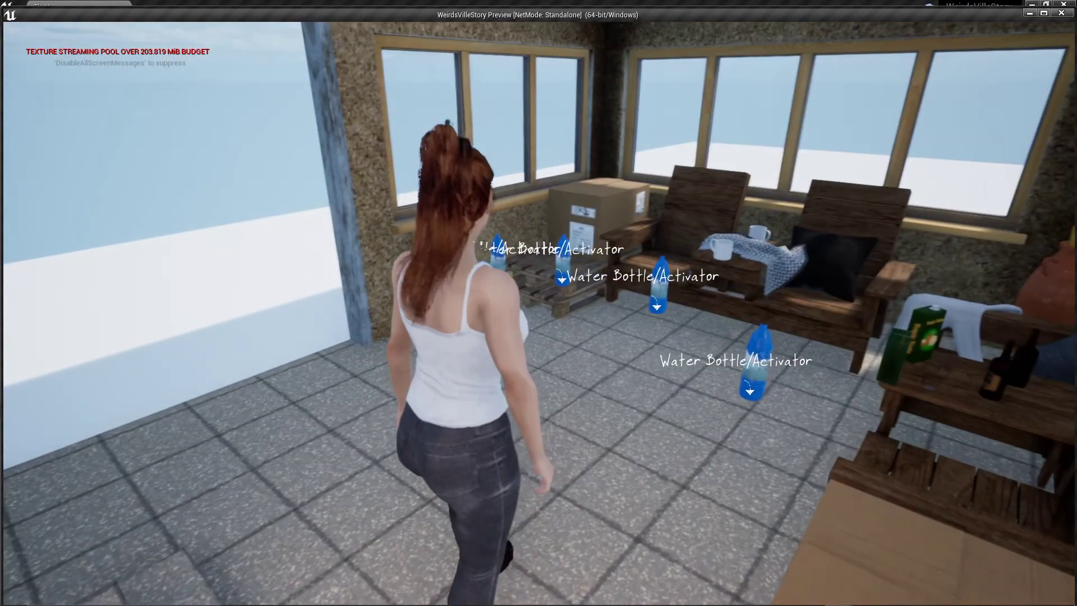
{"action": "key", "text": "w"}
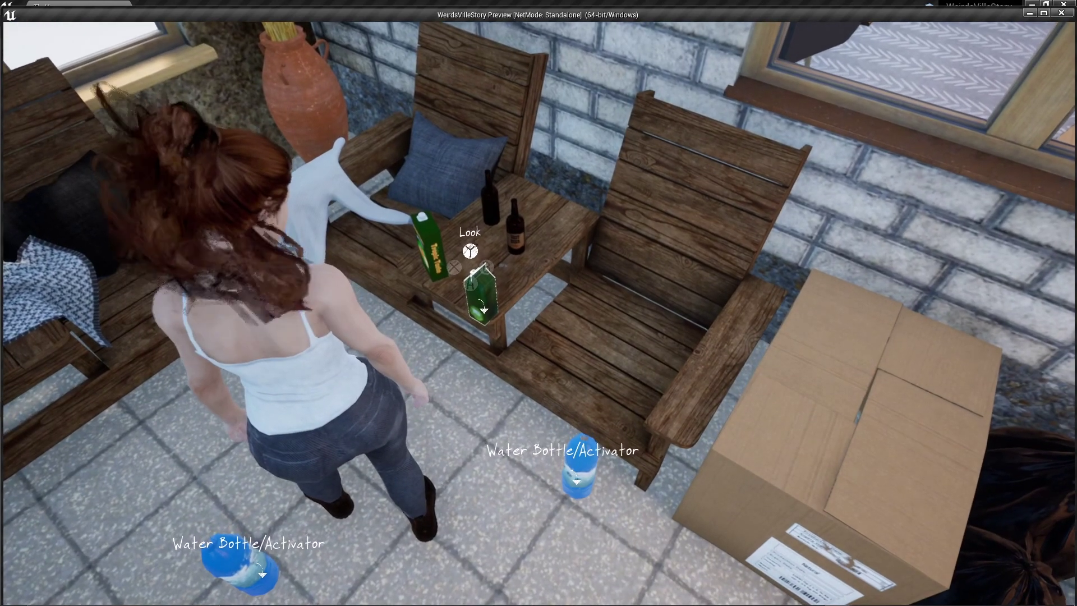
{"action": "key", "text": "e"}
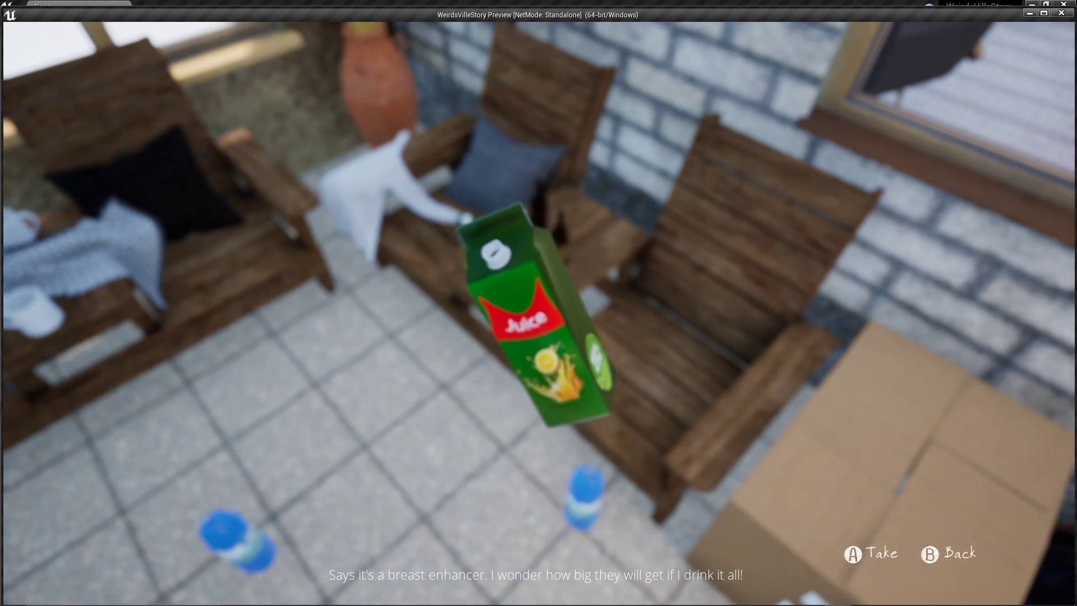
{"action": "key", "text": "b"}
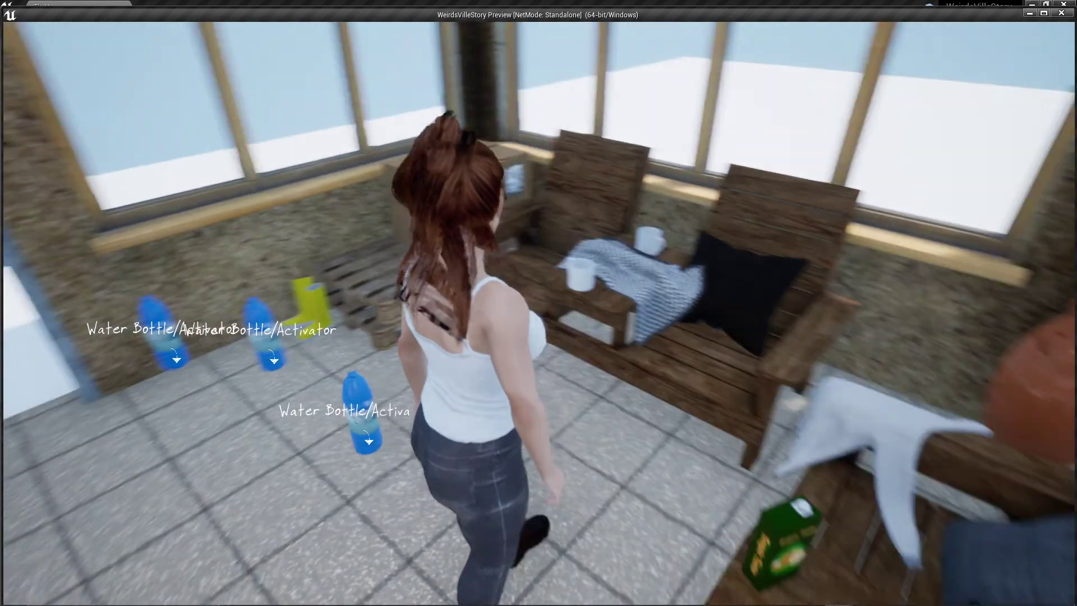
{"action": "key", "text": "w"}
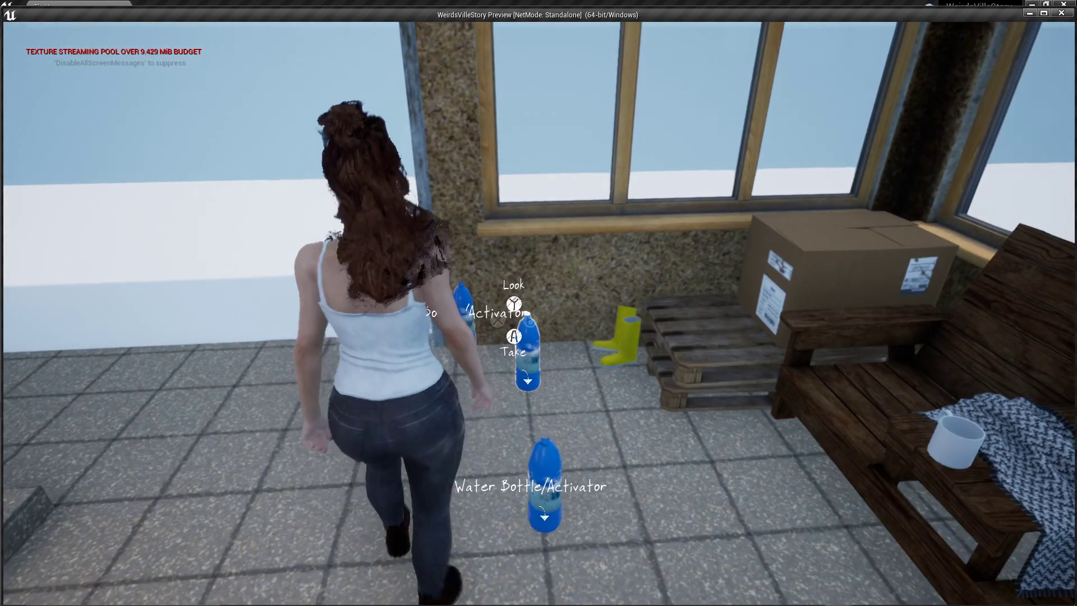
{"action": "key", "text": "w"}
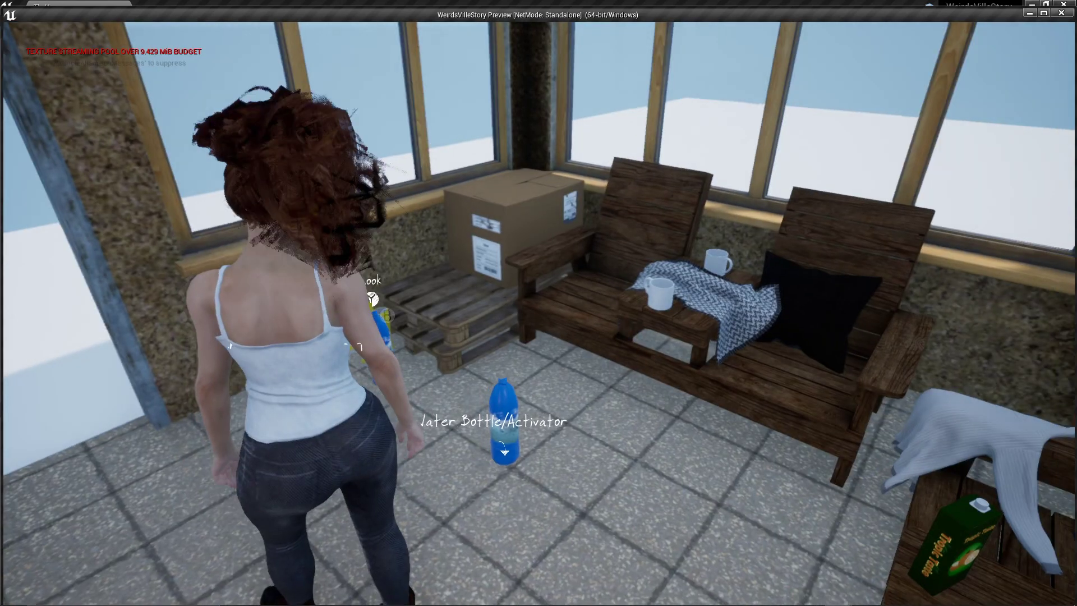
{"action": "key", "text": "w"}
{"action": "key", "text": "w"}
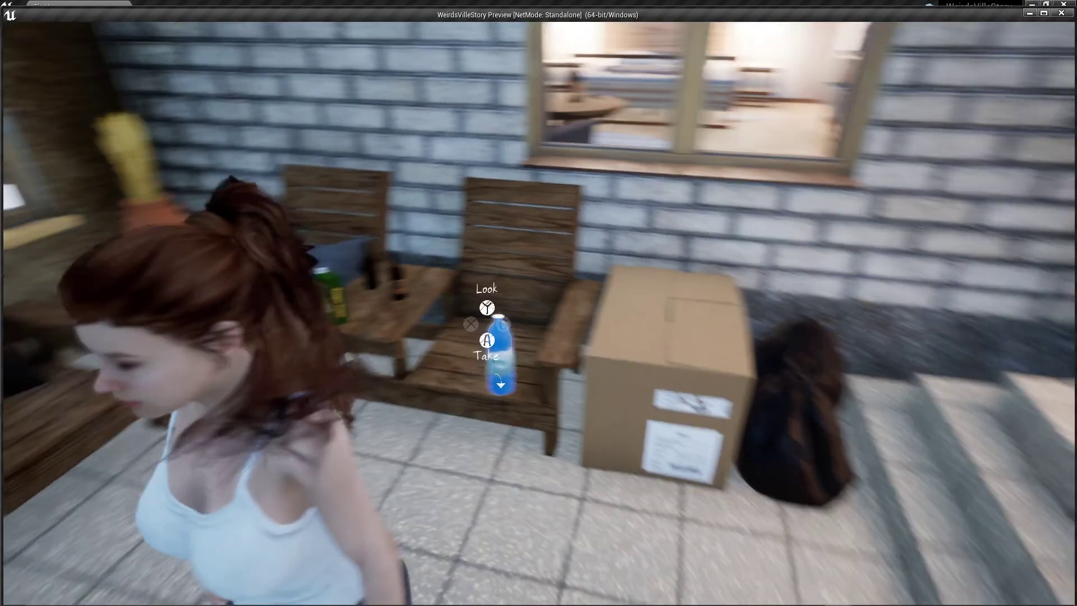
- Use the Breast Enhancer item from the journal's inventory
{"action": "key", "text": "Tab"}
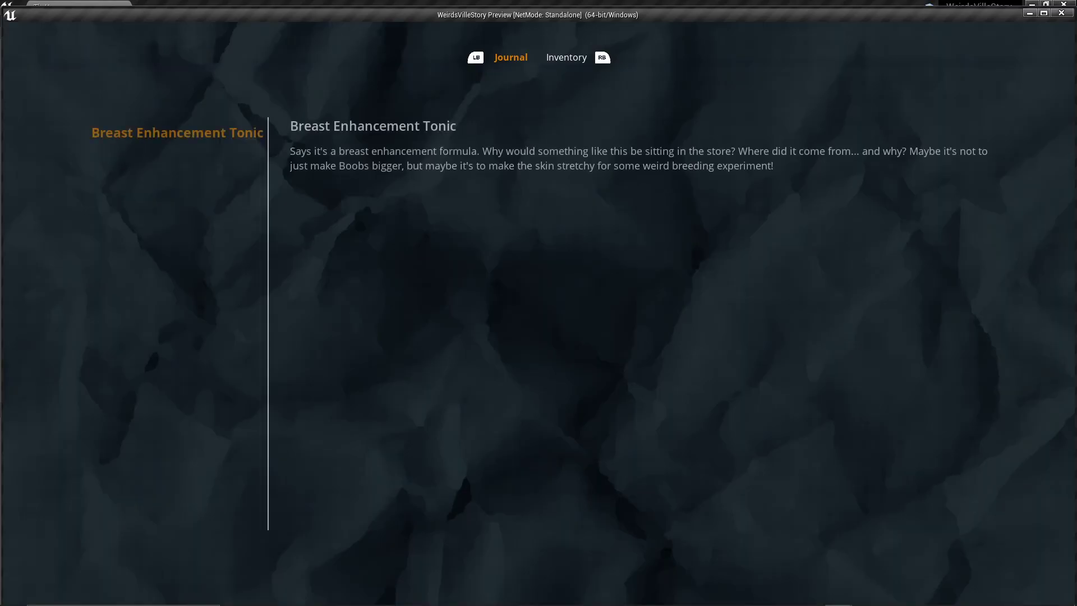
{"action": "key", "text": "e"}
{"action": "key", "text": "Return"}
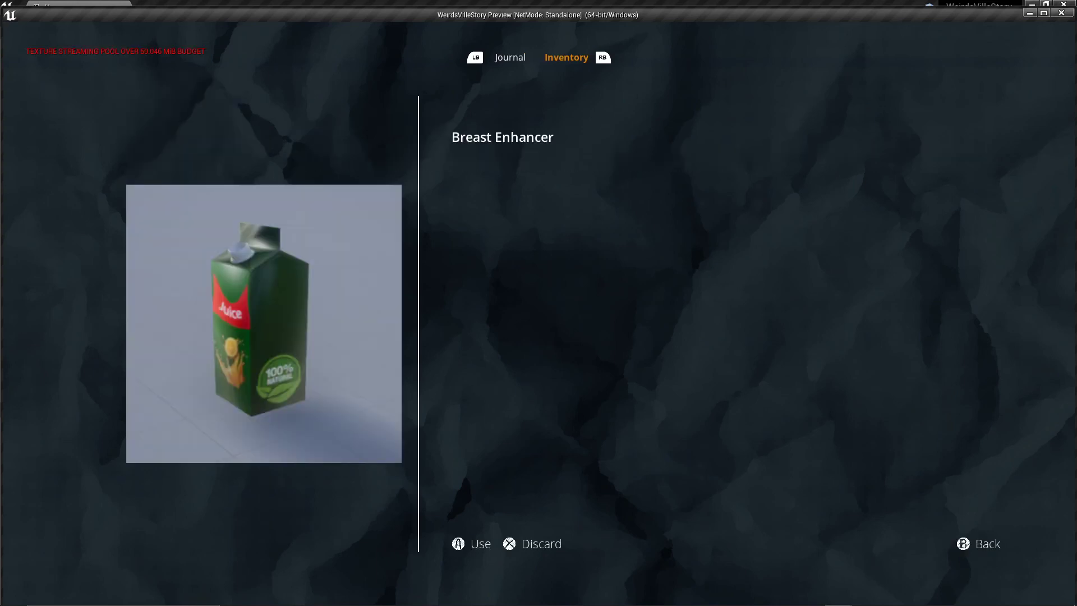
{"action": "key", "text": "Return"}
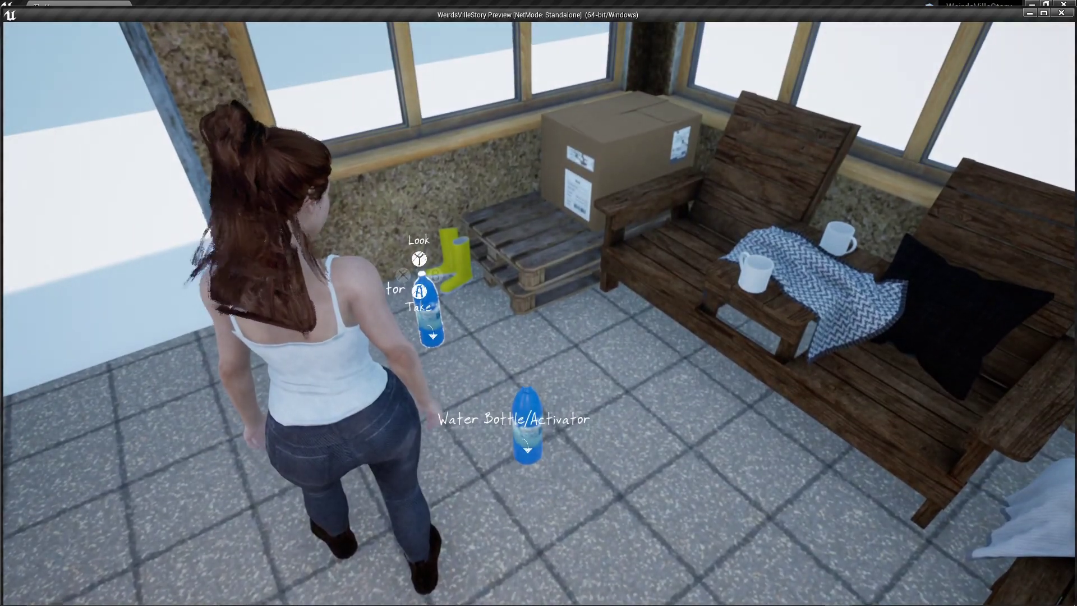
- Inspect the water bottle, use the Water Bottle/Activator from inventory, then stop the preview
{"action": "key", "text": "e"}
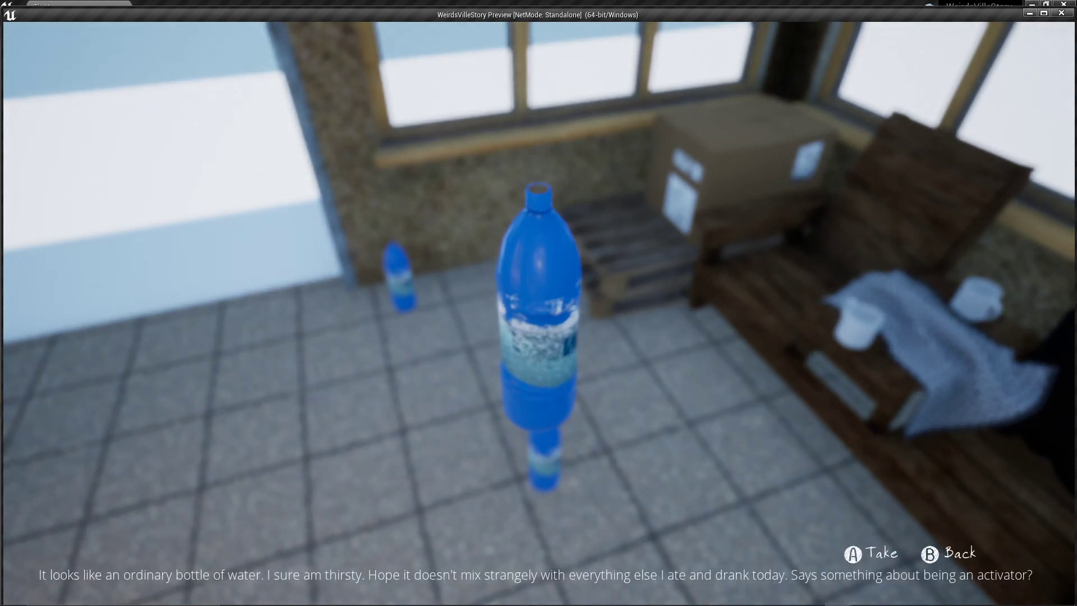
{"action": "key", "text": "Escape"}
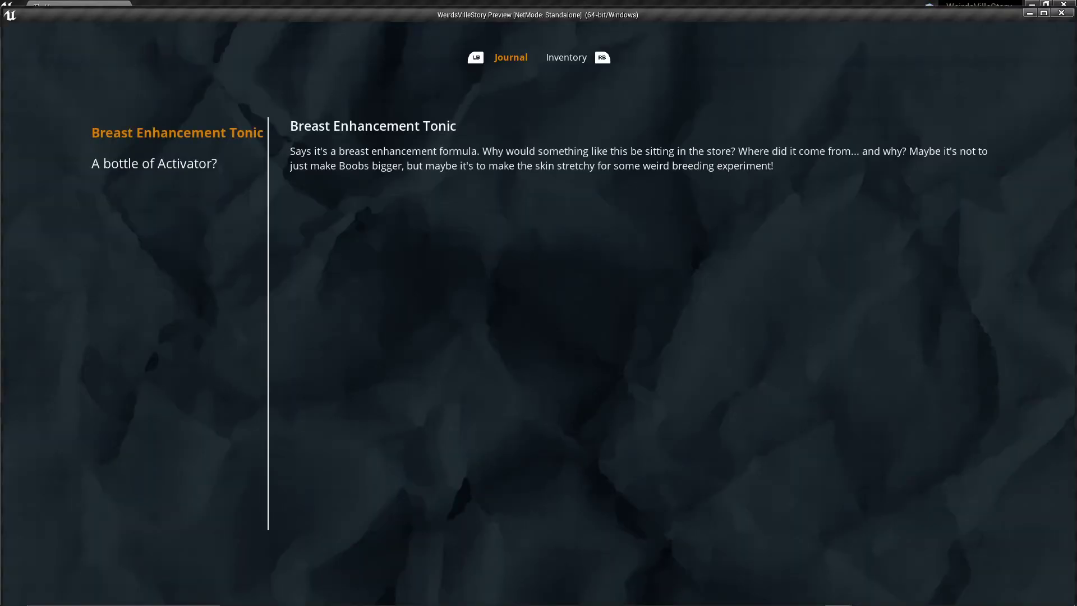
{"action": "key", "text": "e"}
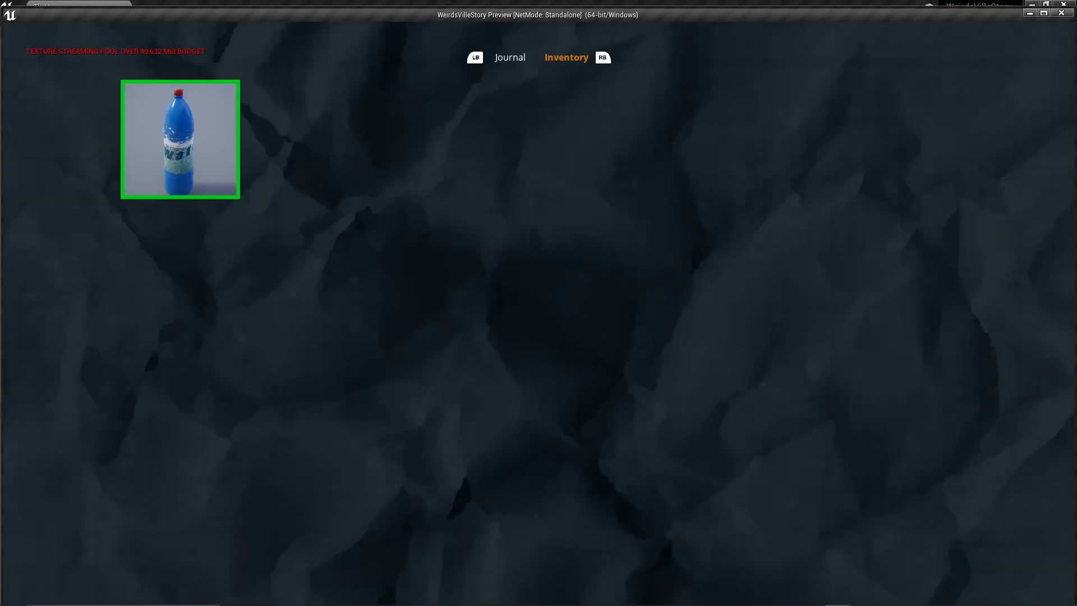
{"action": "key", "text": "Return"}
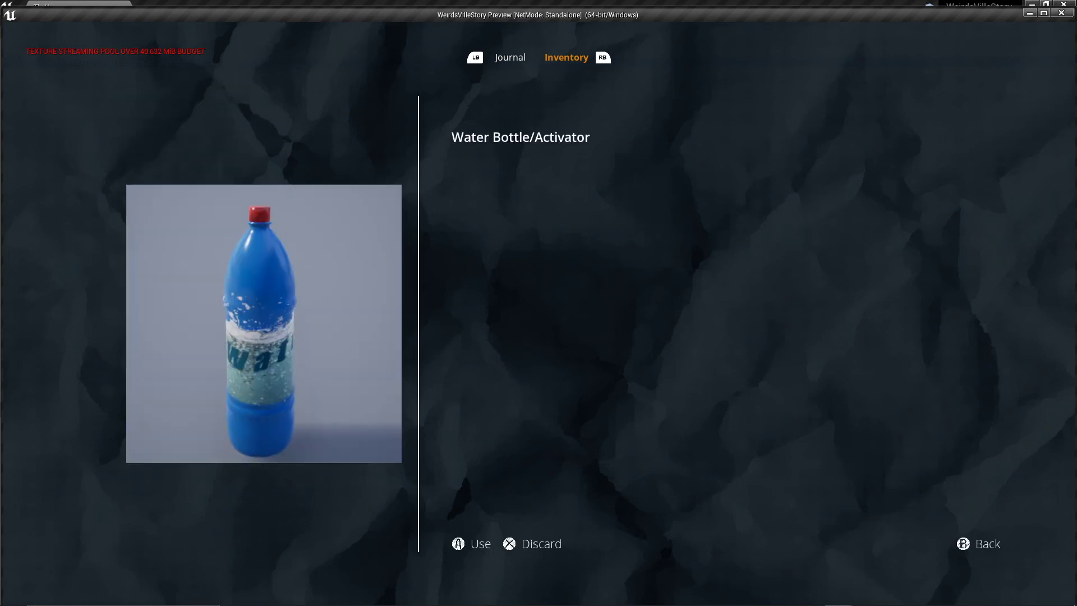
{"action": "key", "text": "Return"}
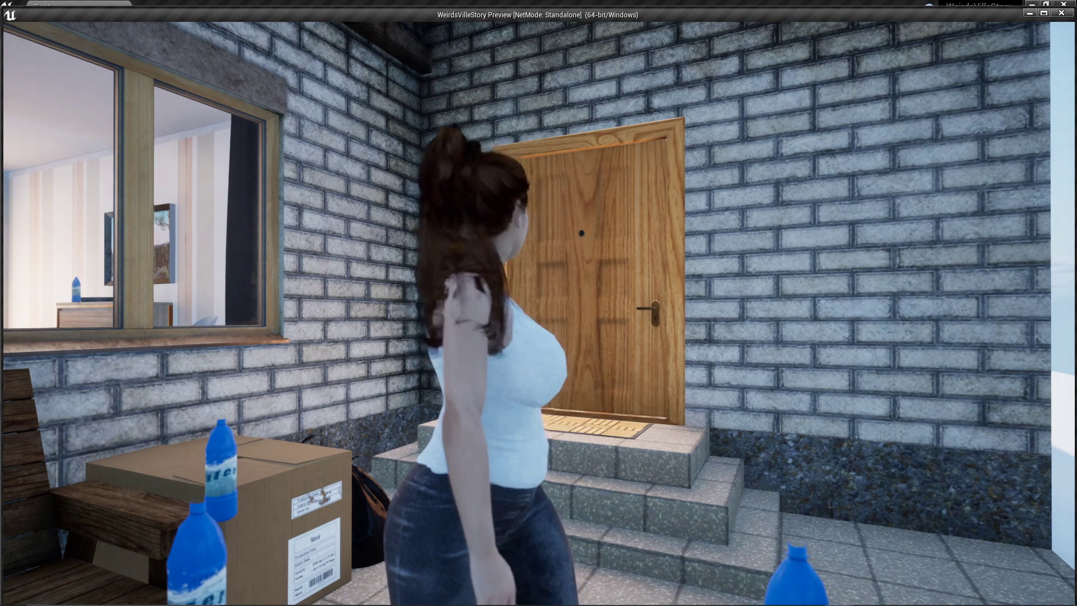
{"action": "key", "text": "Escape"}
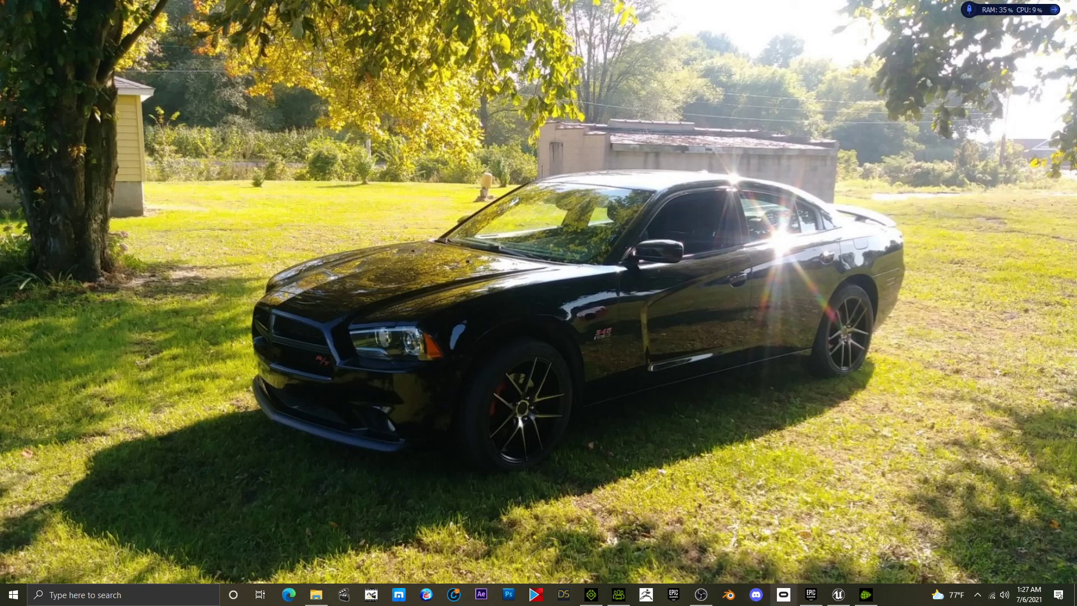
- Browse the obs videos folder and preview the genesis3morphtargetbreast recording in Media Player Classic
{"action": "left_click", "coordinate": [323, 598]}
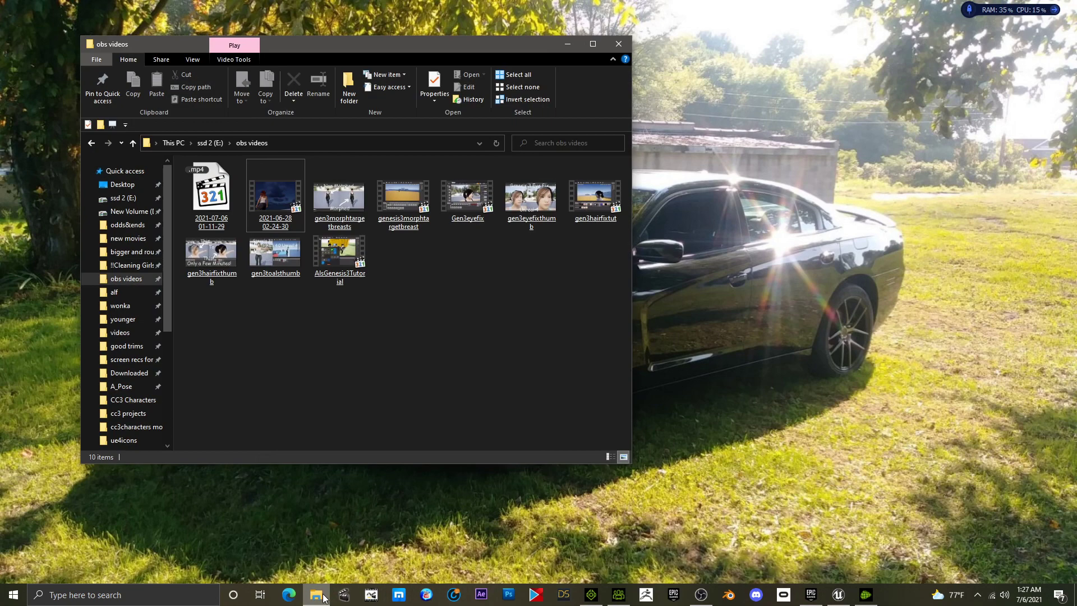
{"action": "left_click", "coordinate": [200, 208]}
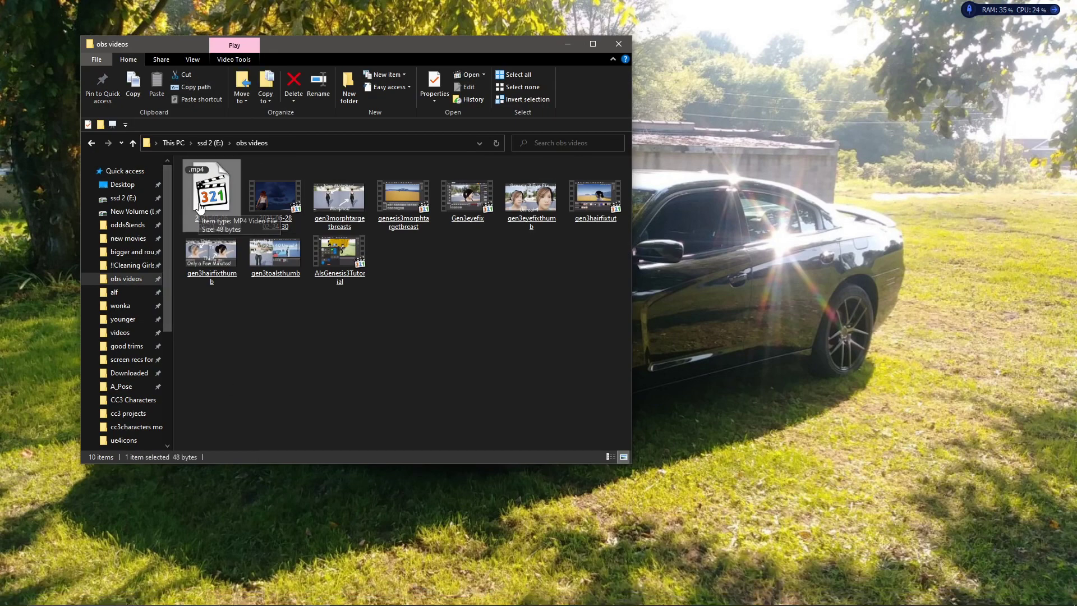
{"action": "left_click", "coordinate": [339, 198]}
{"action": "left_click", "coordinate": [275, 196]}
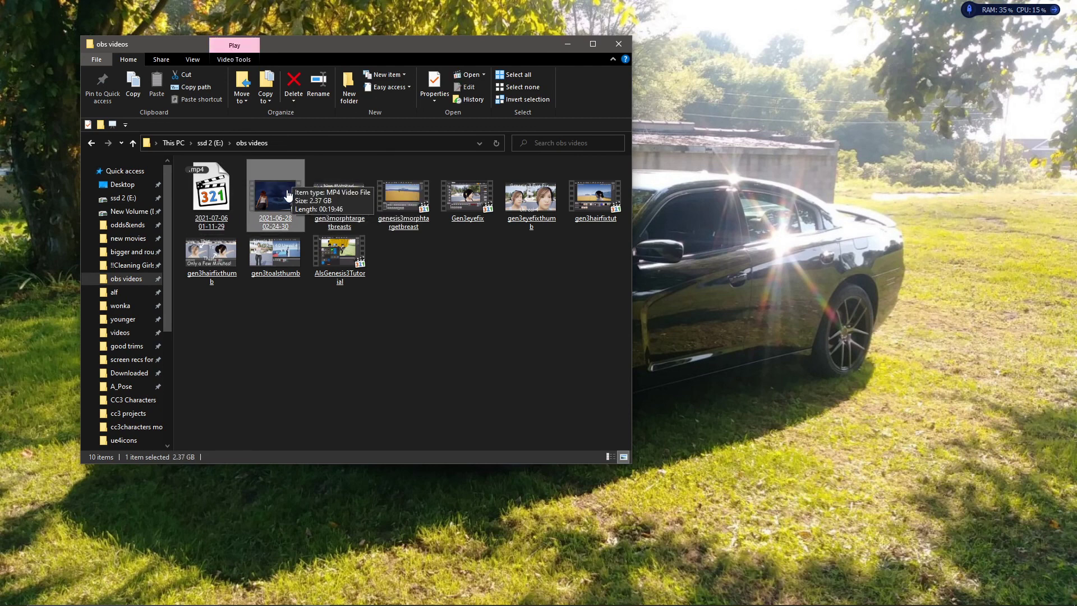
{"action": "left_click", "coordinate": [212, 193]}
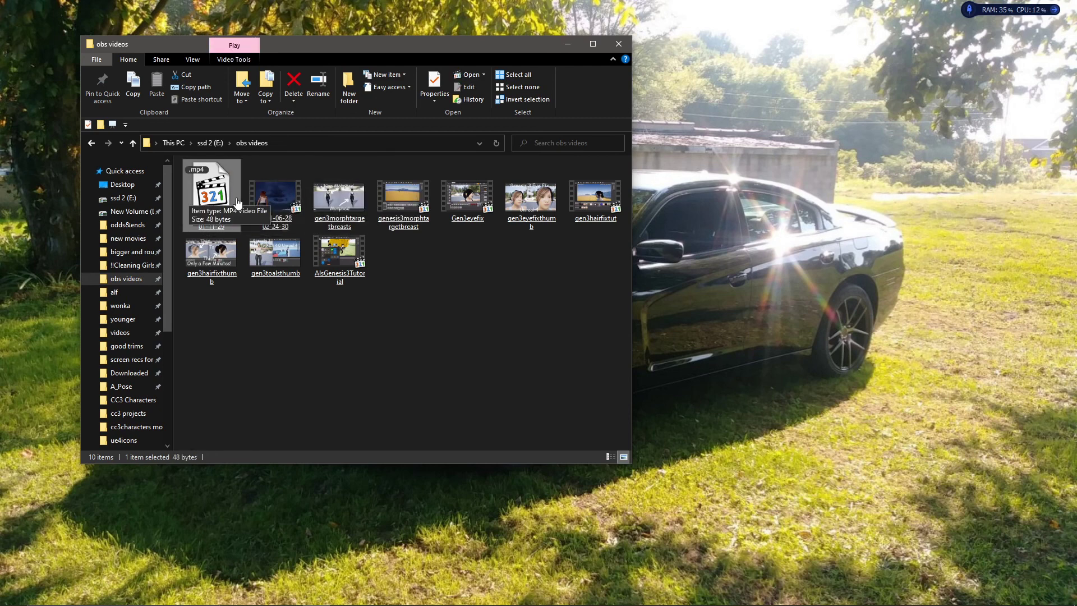
{"action": "left_click", "coordinate": [275, 200]}
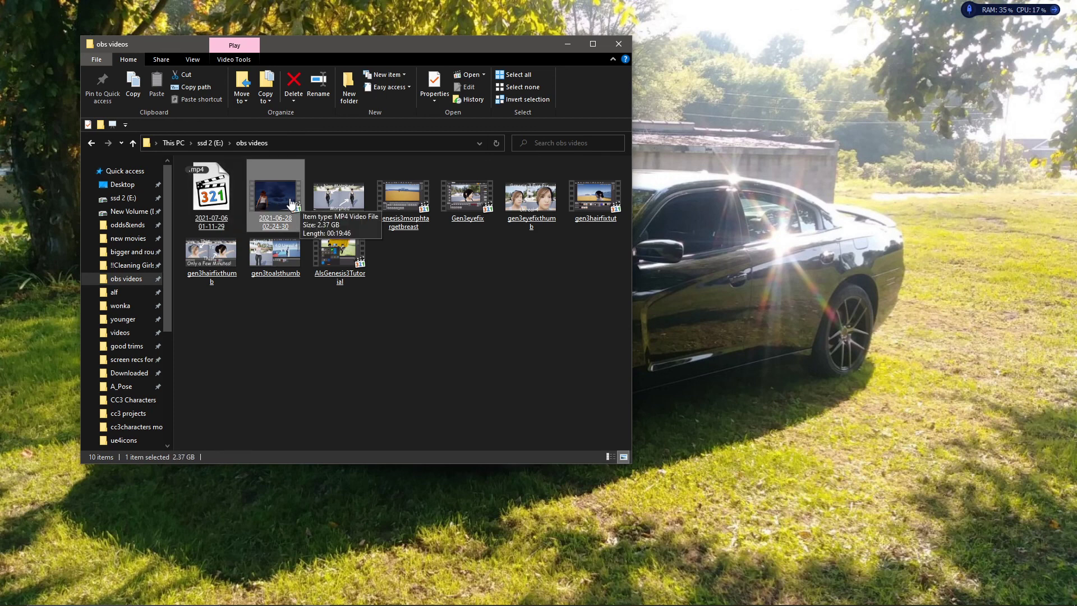
{"action": "left_click", "coordinate": [213, 193]}
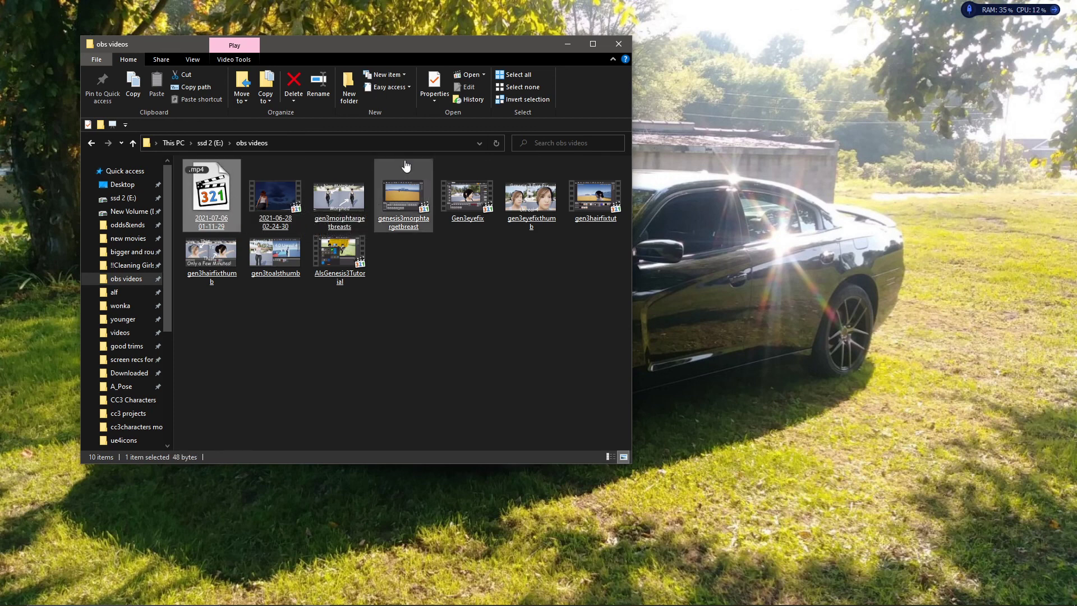
{"action": "left_click", "coordinate": [404, 198]}
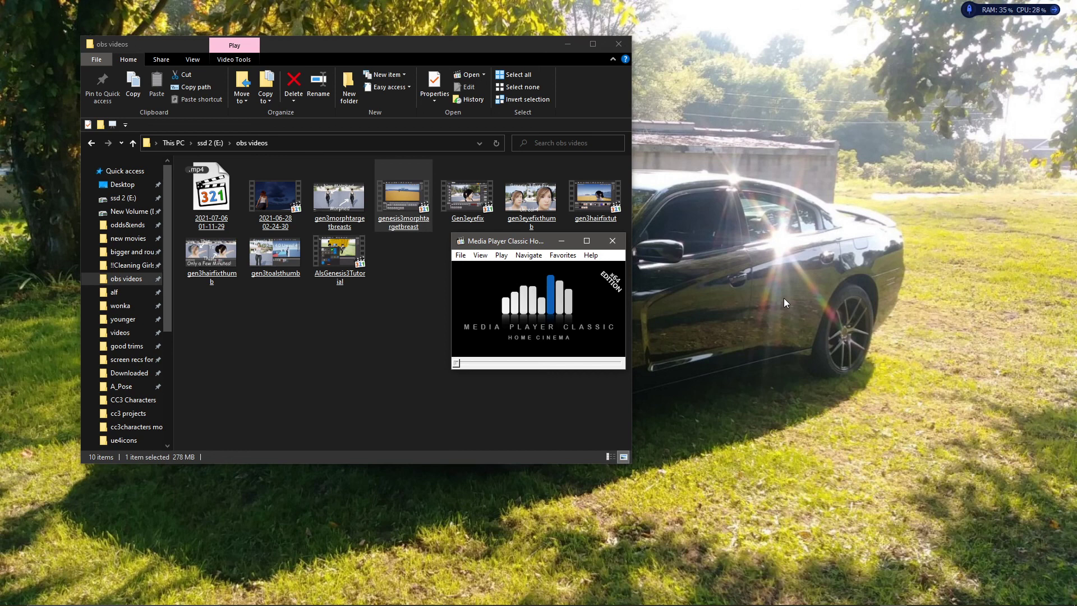
{"action": "left_click", "coordinate": [613, 241]}
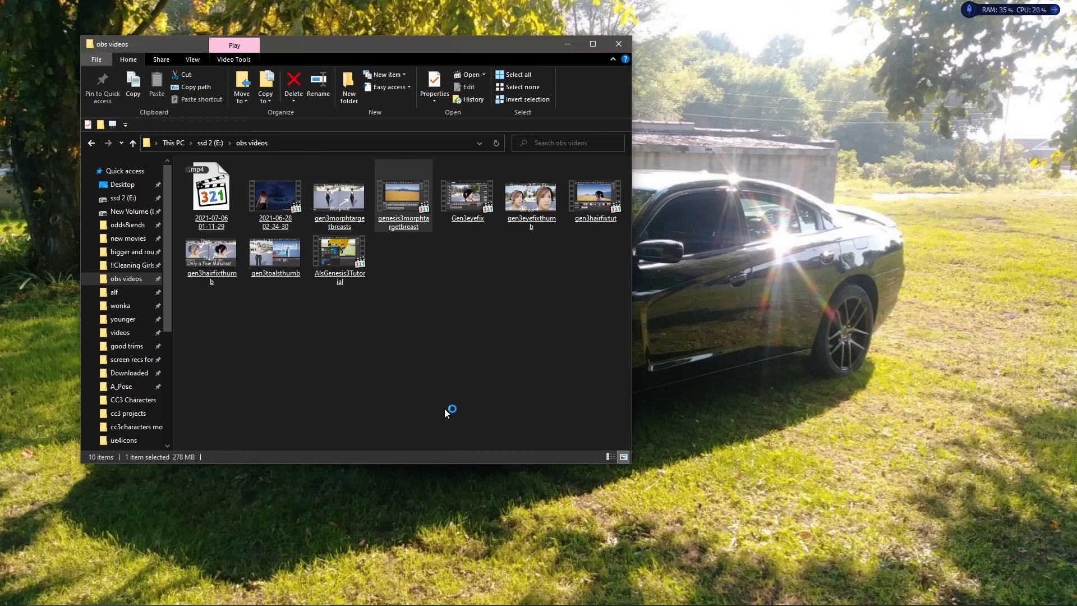
- Refresh the obs videos folder and bring up its Sort by options
{"action": "right_click", "coordinate": [401, 308]}
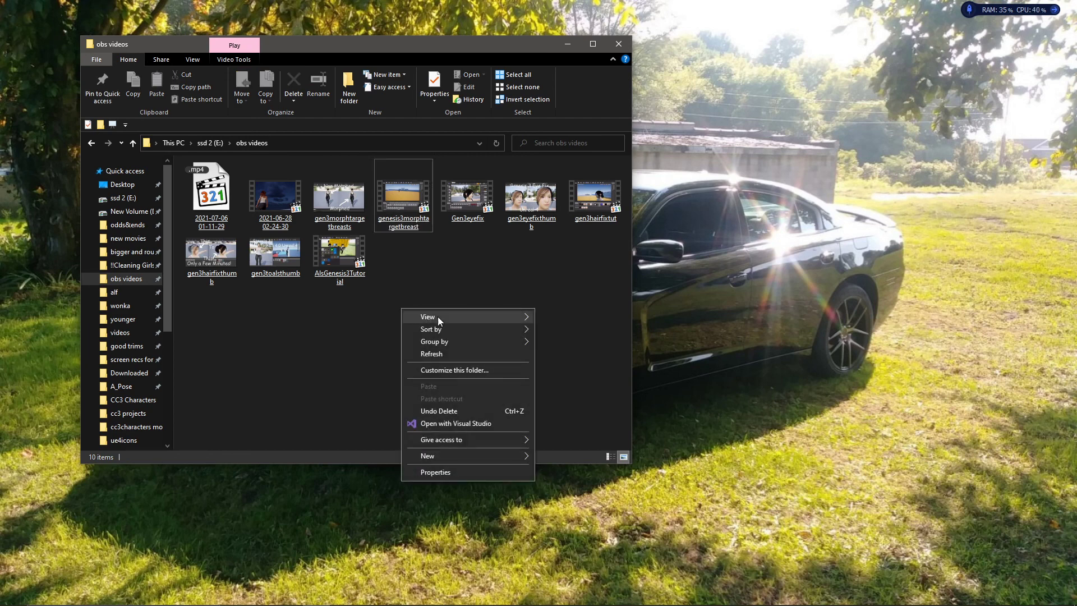
{"action": "left_click", "coordinate": [450, 354]}
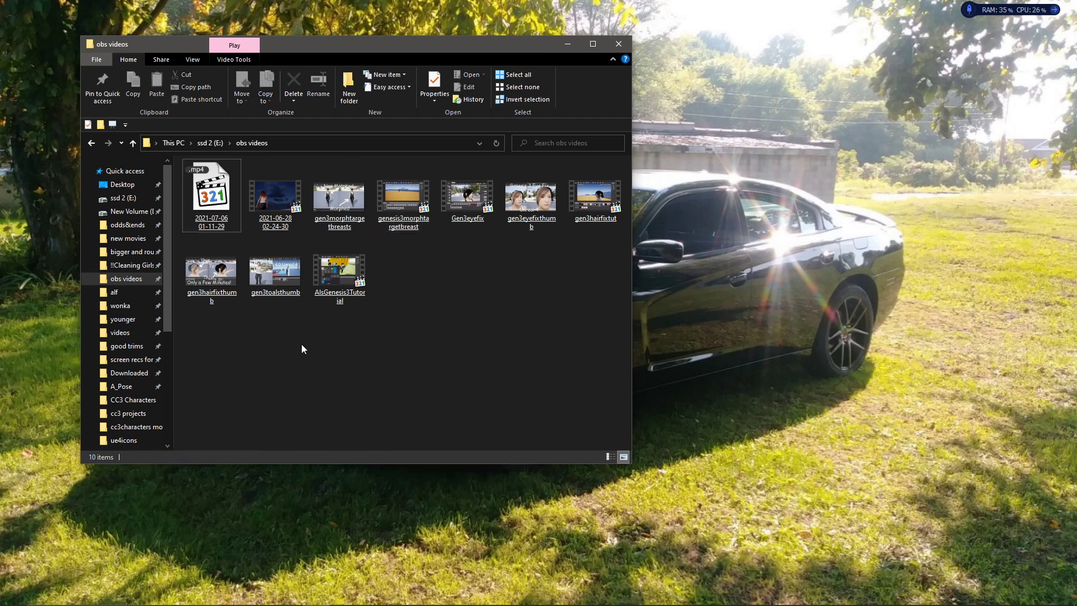
{"action": "left_click", "coordinate": [212, 202]}
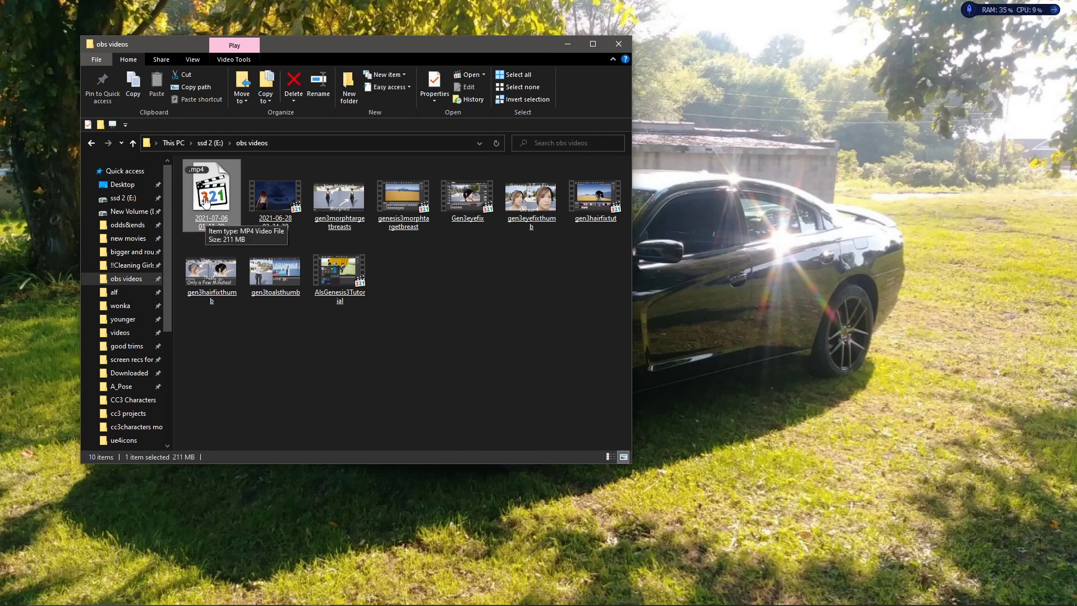
{"action": "right_click", "coordinate": [433, 323]}
{"action": "mouse_move", "coordinate": [499, 344]}
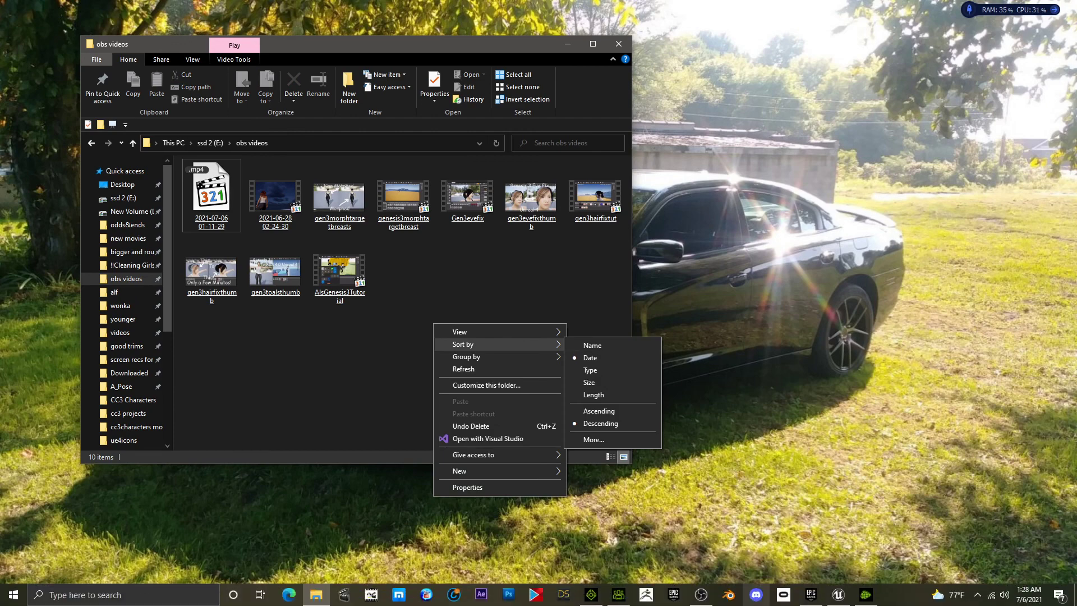